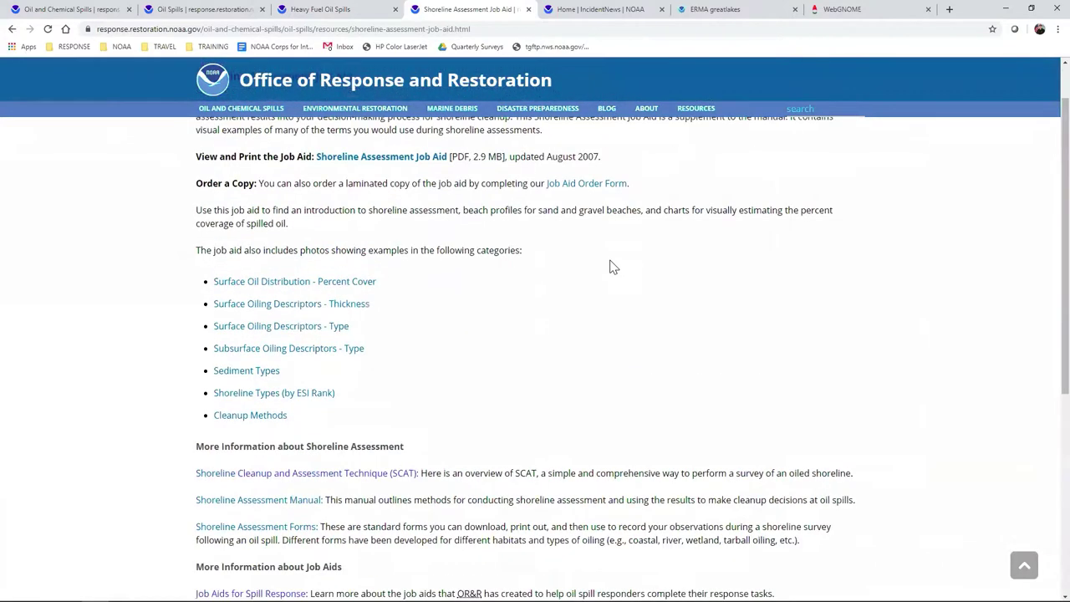
Step: Return to the Office of Response and Restoration home page, locate its Incident News section, and bring up the IncidentNews site
{"action": "left_click", "coordinate": [629, 10]}
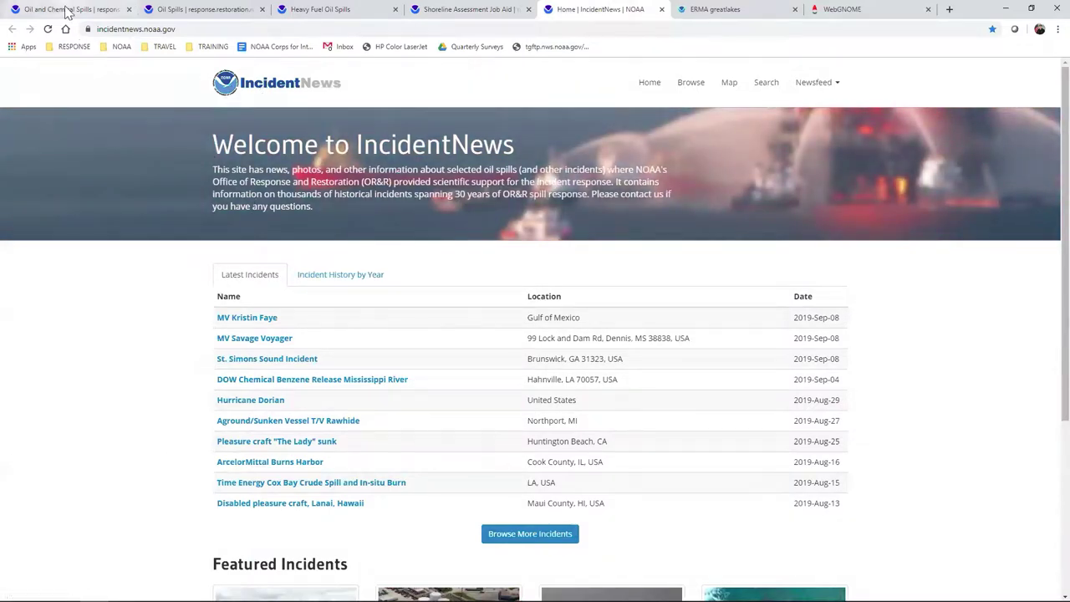
{"action": "left_click", "coordinate": [71, 10]}
{"action": "left_click", "coordinate": [237, 90]}
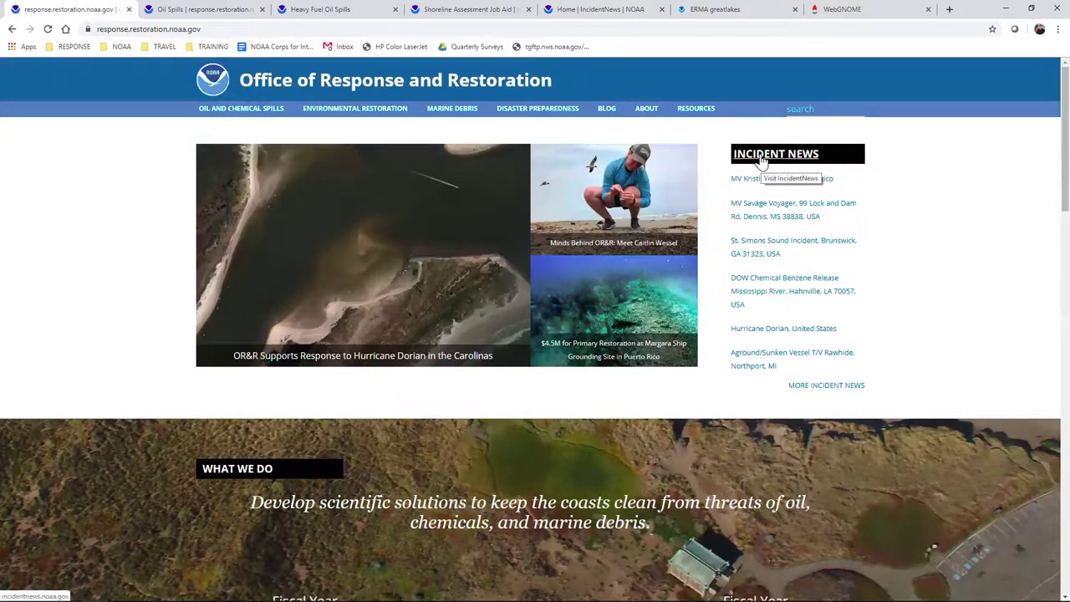
{"action": "left_click", "coordinate": [638, 11]}
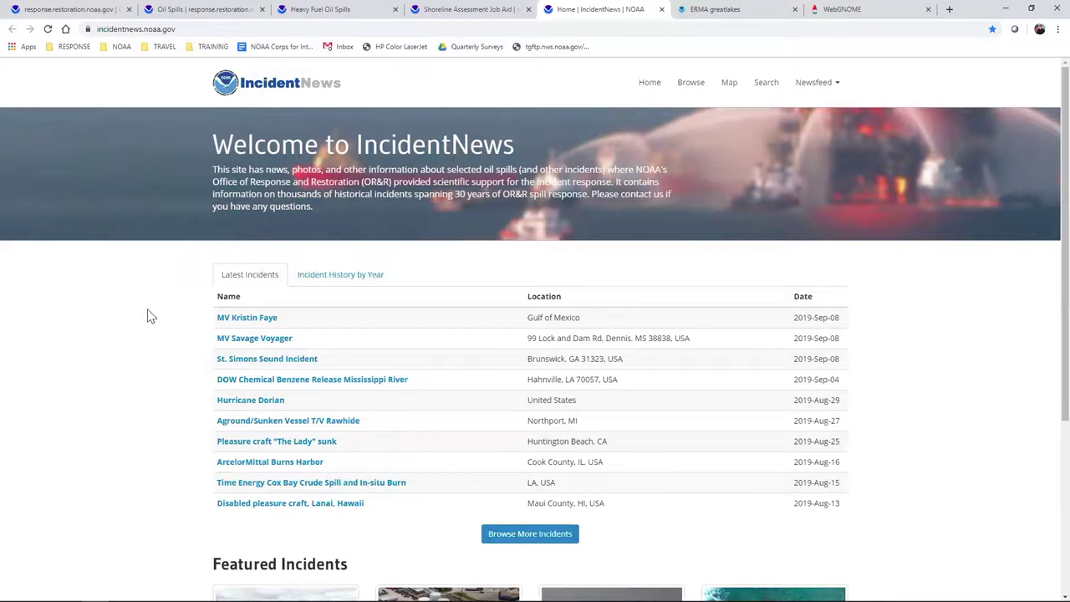
Step: Browse the latest incidents on IncidentNews and open the featured Lake Washington A10 Well Leak incident
{"action": "scroll", "coordinate": [143, 332], "scroll_direction": "down", "scroll_amount": 1}
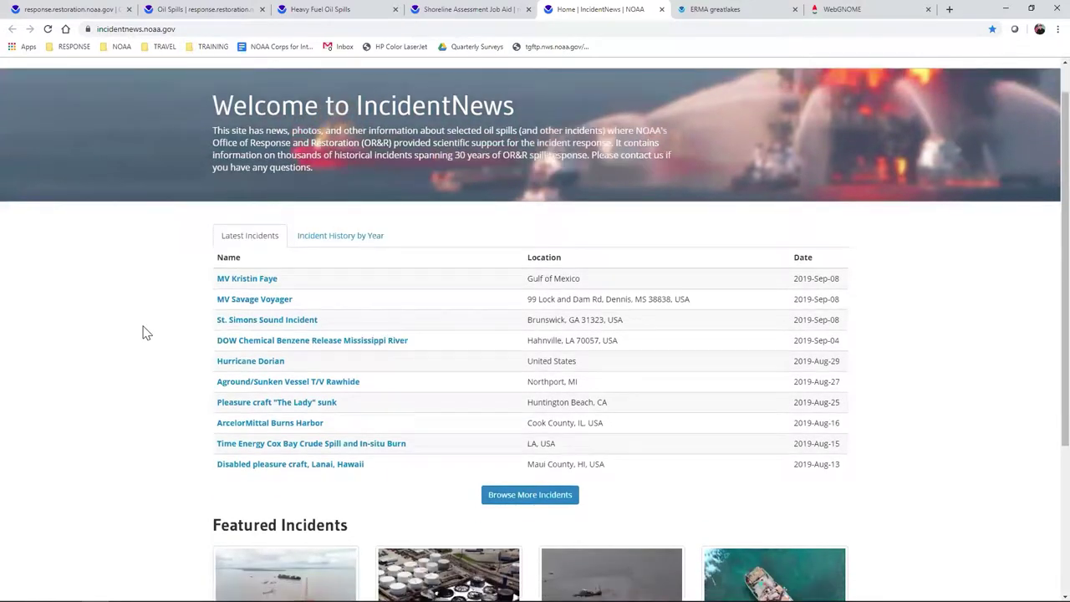
{"action": "scroll", "coordinate": [148, 304], "scroll_direction": "up", "scroll_amount": 1}
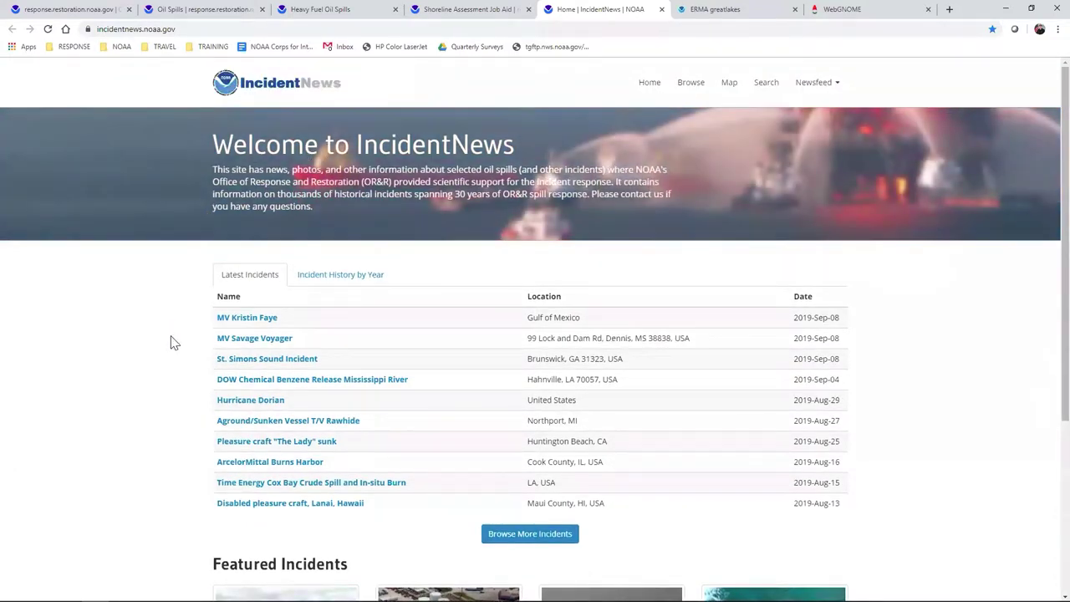
{"action": "scroll", "coordinate": [173, 343], "scroll_direction": "down", "scroll_amount": 1}
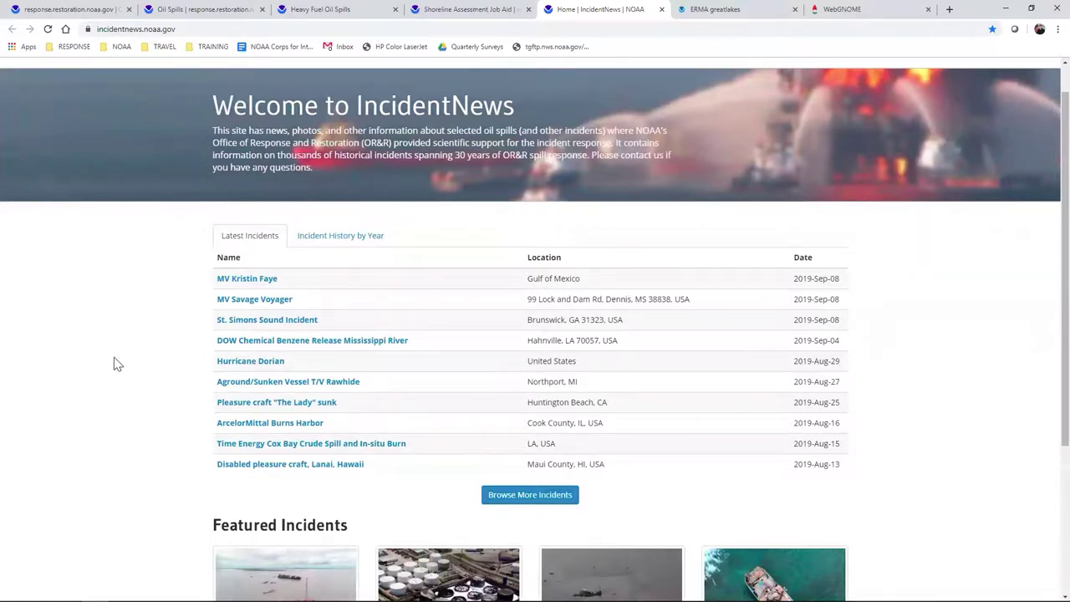
{"action": "scroll", "coordinate": [148, 391], "scroll_direction": "down", "scroll_amount": 5}
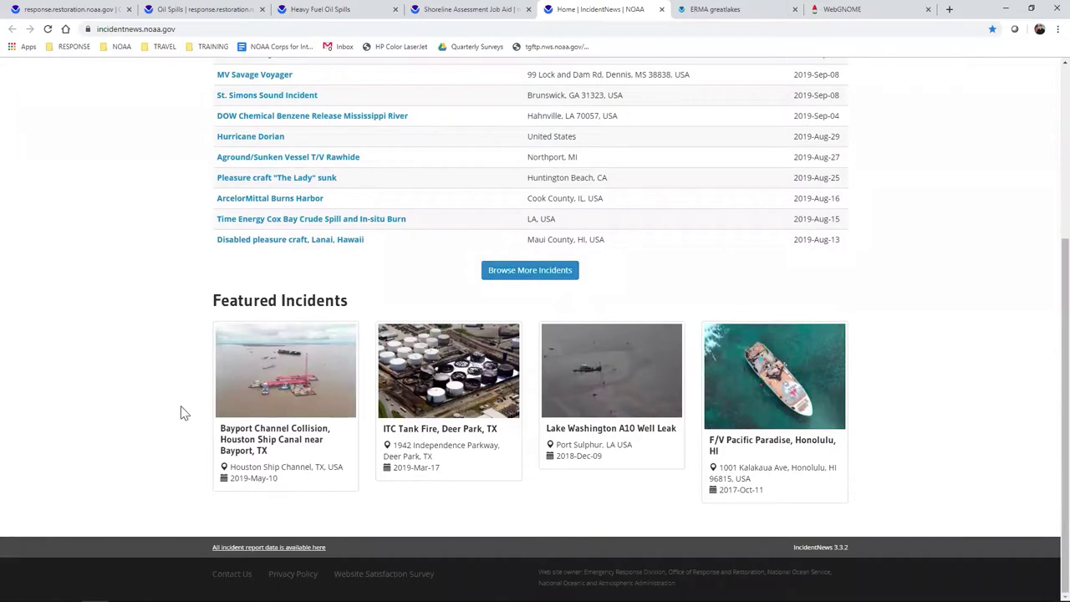
{"action": "left_click", "coordinate": [642, 438]}
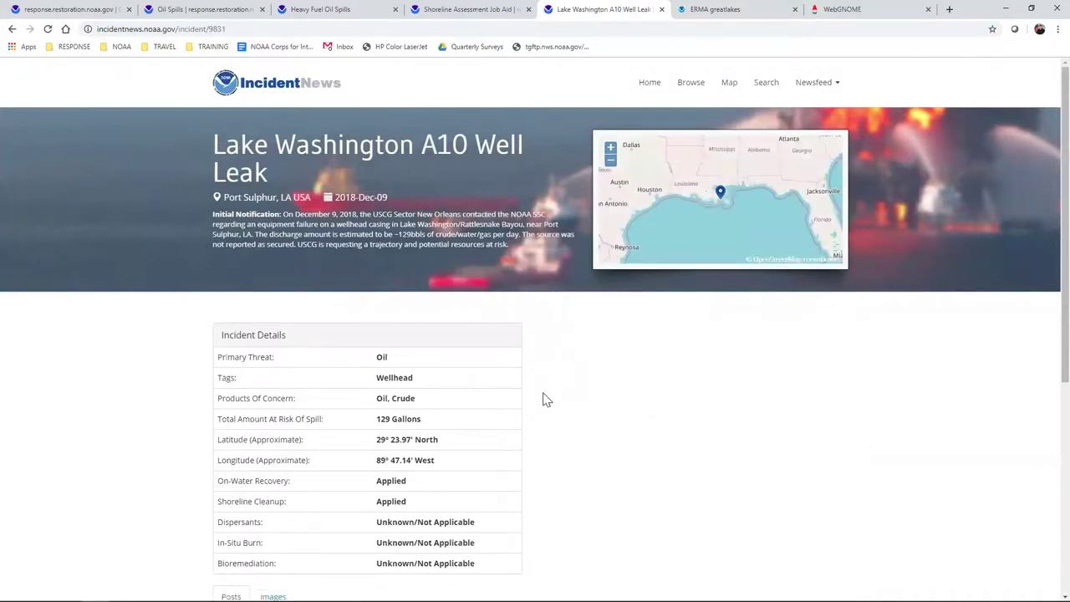
Step: Read the well leak's initial notification, incident details and list of posts
{"action": "scroll", "coordinate": [544, 398], "scroll_direction": "down", "scroll_amount": 1}
{"action": "scroll", "coordinate": [544, 399], "scroll_direction": "down", "scroll_amount": 2}
{"action": "scroll", "coordinate": [544, 385], "scroll_direction": "up", "scroll_amount": 3}
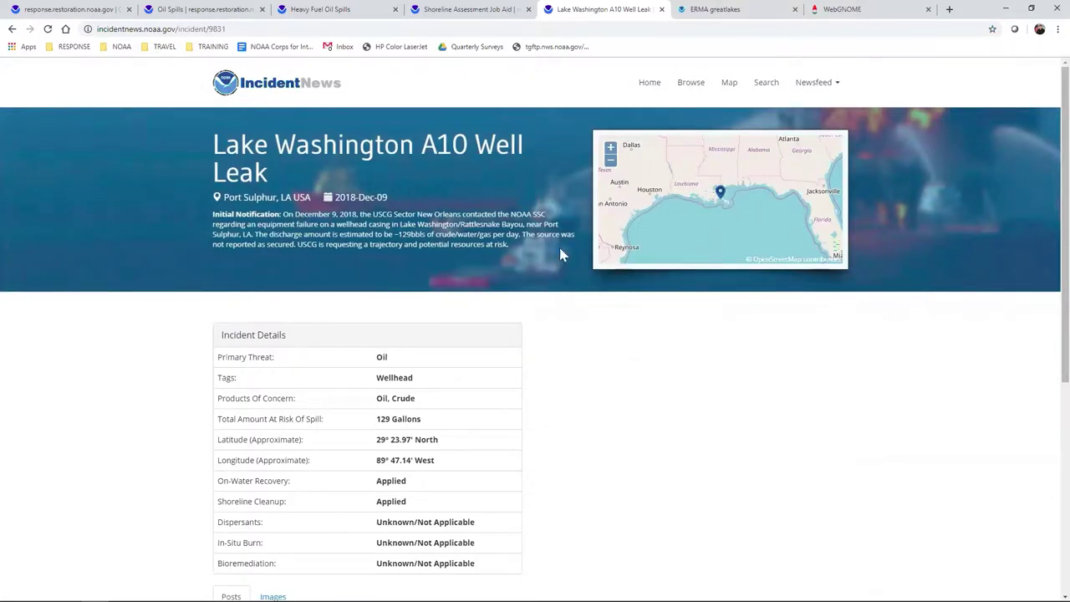
{"action": "left_click_drag", "start_coordinate": [288, 214], "coordinate": [525, 248]}
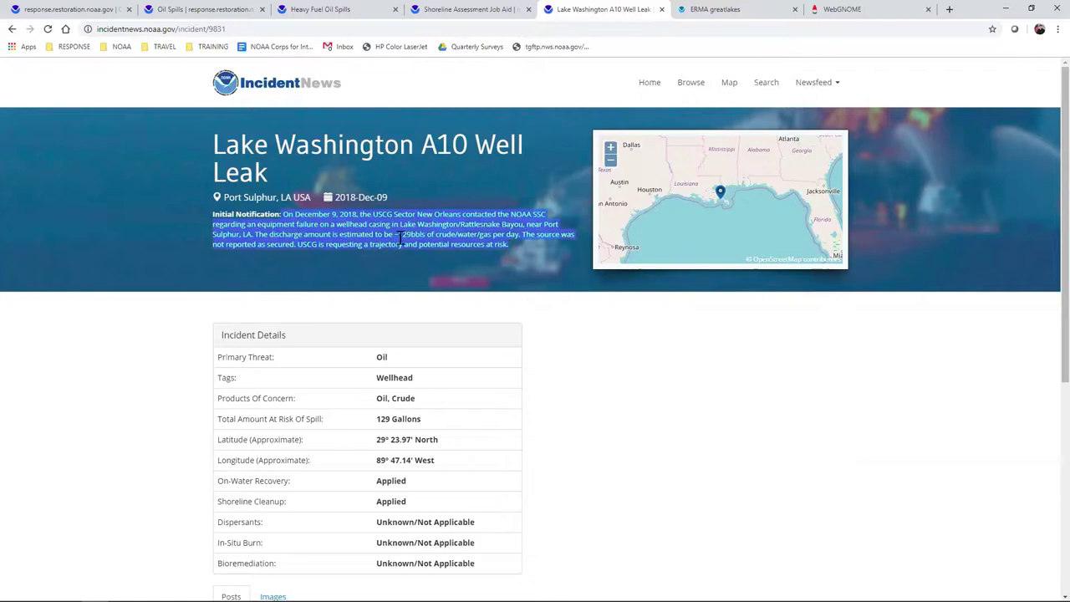
{"action": "left_click", "coordinate": [187, 356]}
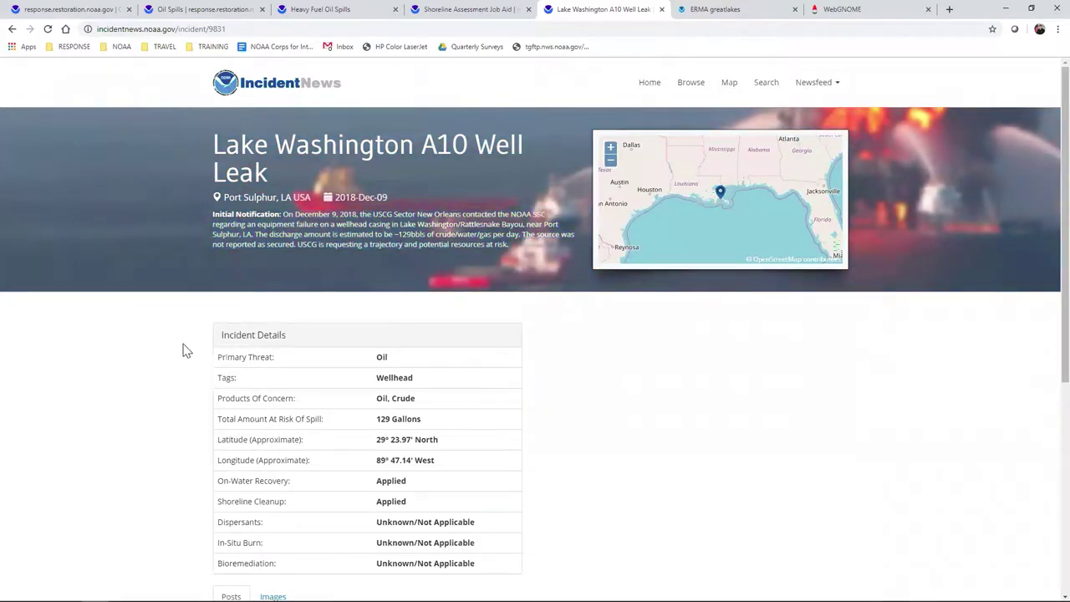
{"action": "scroll", "coordinate": [184, 420], "scroll_direction": "down", "scroll_amount": 2}
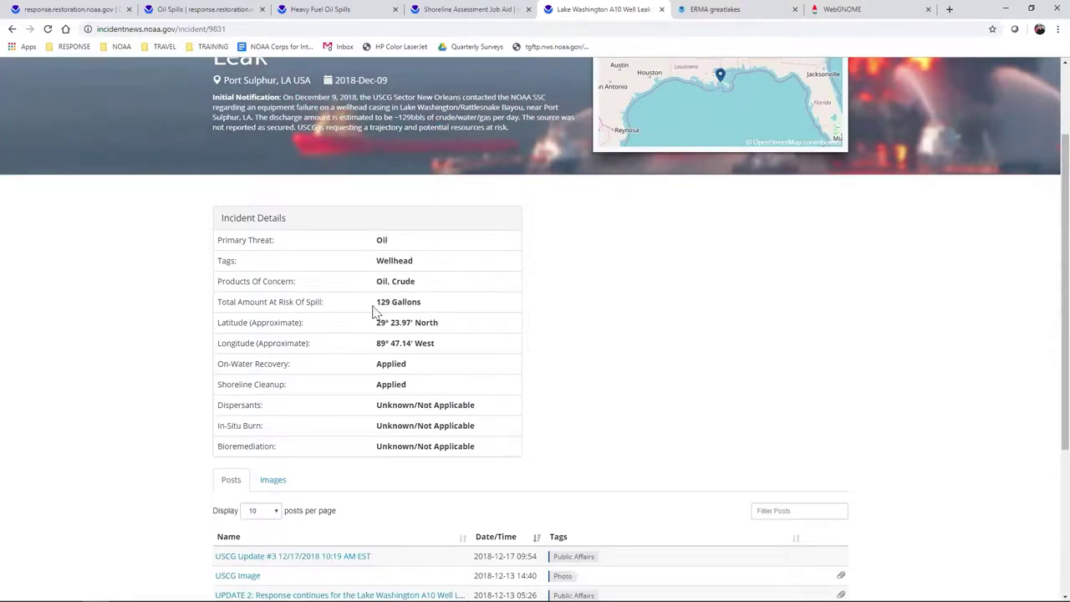
{"action": "scroll", "coordinate": [477, 326], "scroll_direction": "down", "scroll_amount": 1}
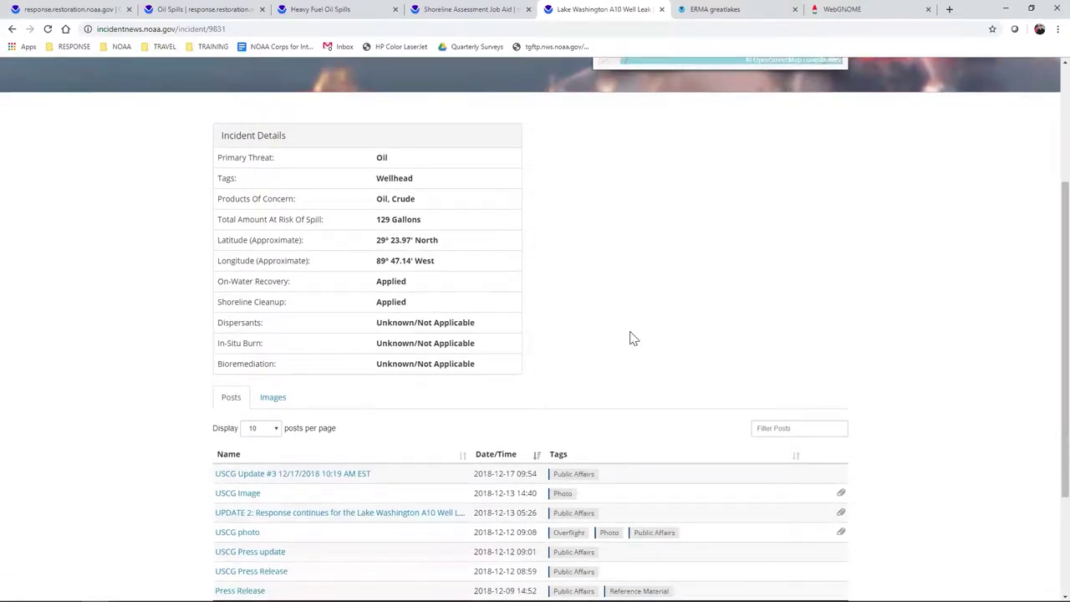
{"action": "scroll", "coordinate": [630, 336], "scroll_direction": "down", "scroll_amount": 2}
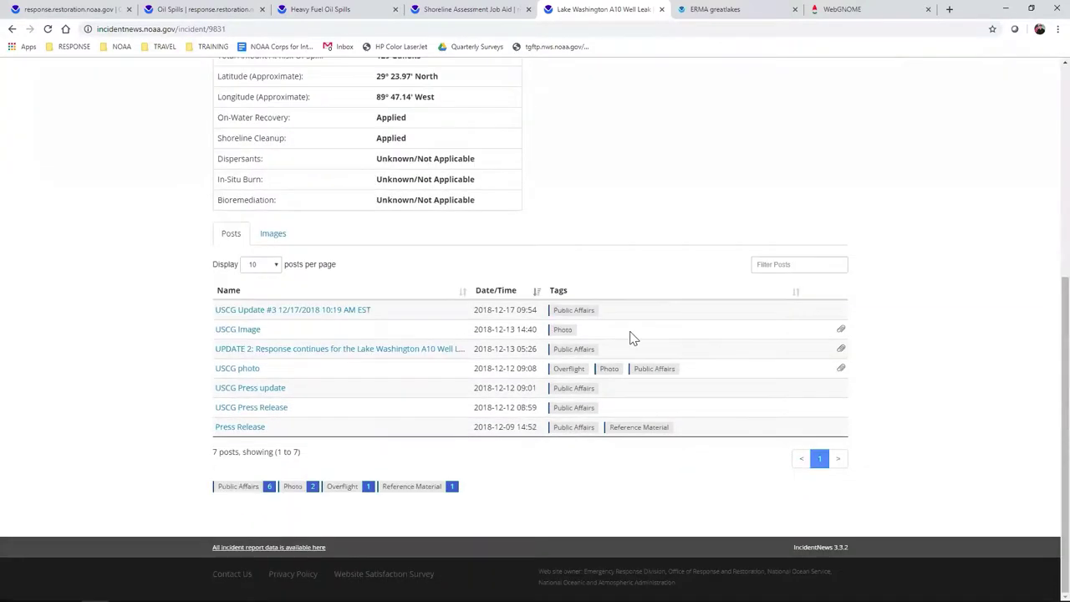
Step: View the USCG Image and USCG Press update posts of the well leak incident, closing each one after viewing
{"action": "left_click", "coordinate": [244, 330]}
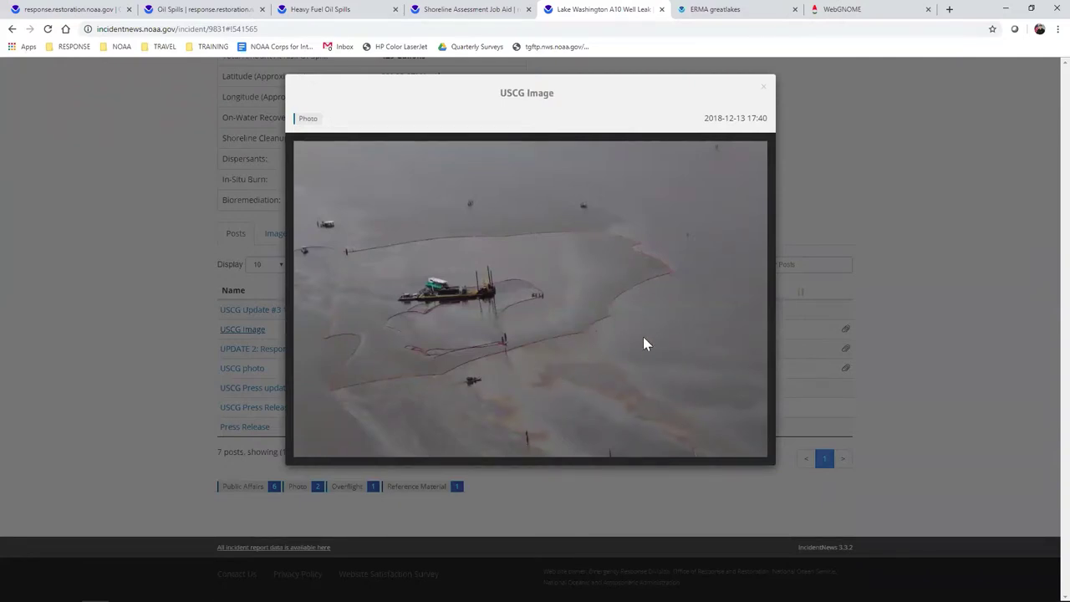
{"action": "left_click", "coordinate": [762, 88]}
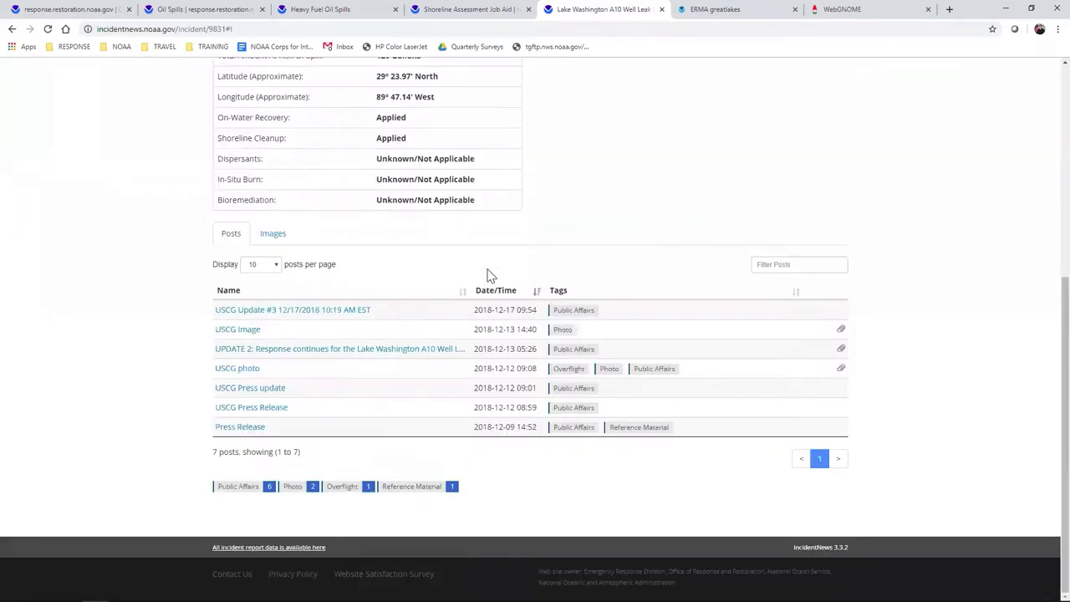
{"action": "left_click", "coordinate": [241, 389]}
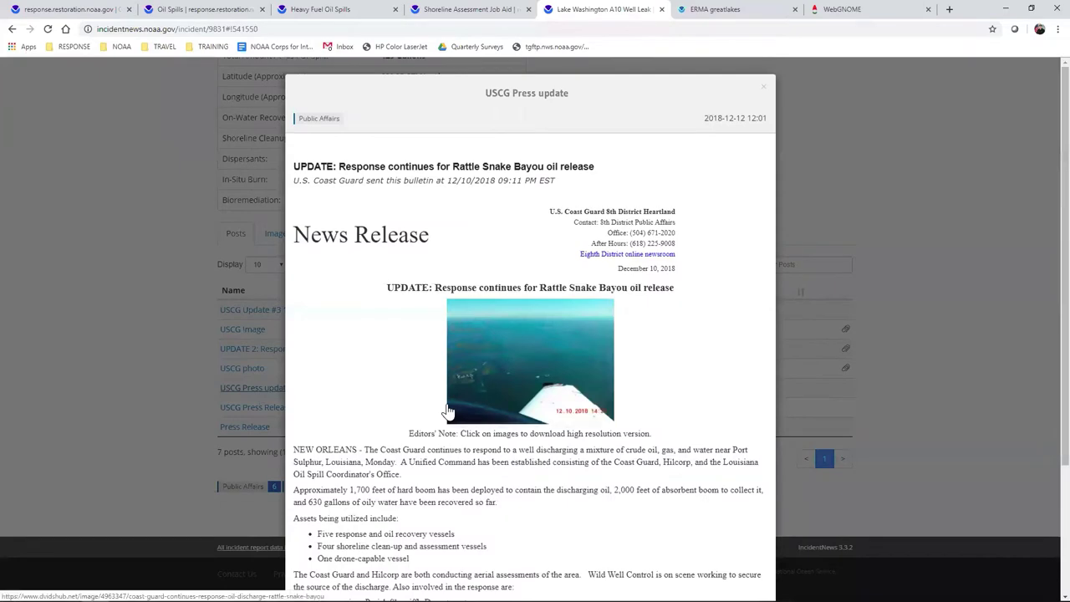
{"action": "scroll", "coordinate": [448, 410], "scroll_direction": "down", "scroll_amount": 2}
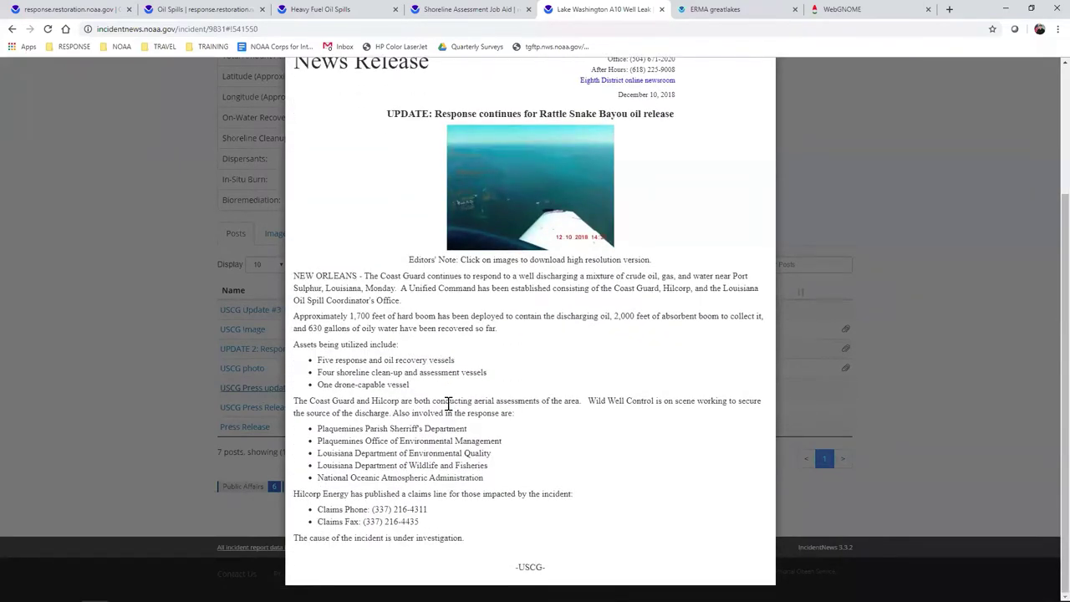
{"action": "scroll", "coordinate": [447, 405], "scroll_direction": "up", "scroll_amount": 2}
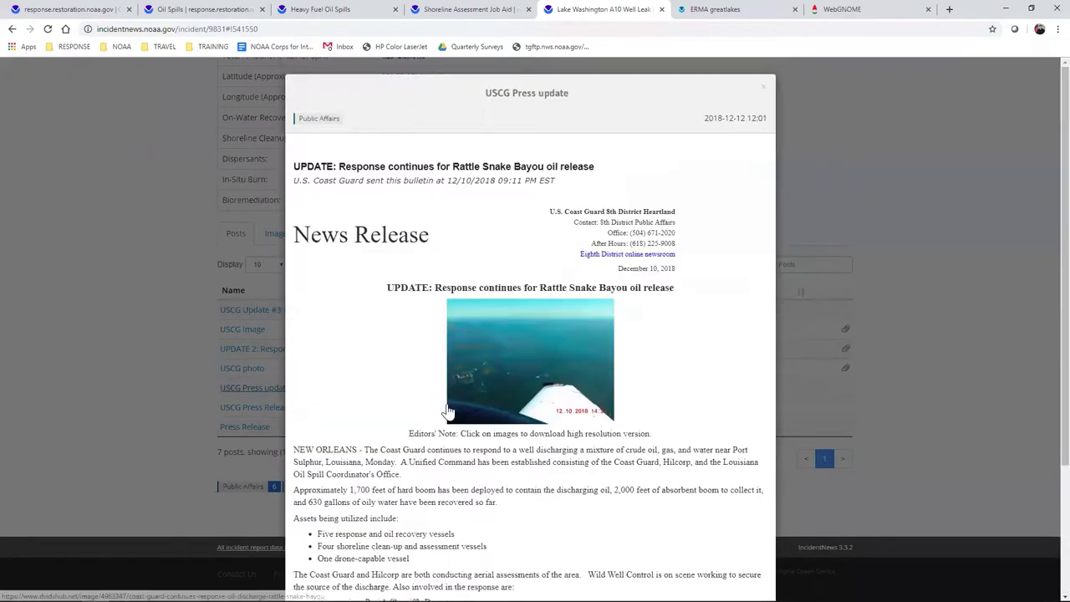
{"action": "left_click", "coordinate": [763, 93]}
Step: View the image gallery of the well leak incident and return to its posts
{"action": "scroll", "coordinate": [279, 301], "scroll_direction": "up", "scroll_amount": 2}
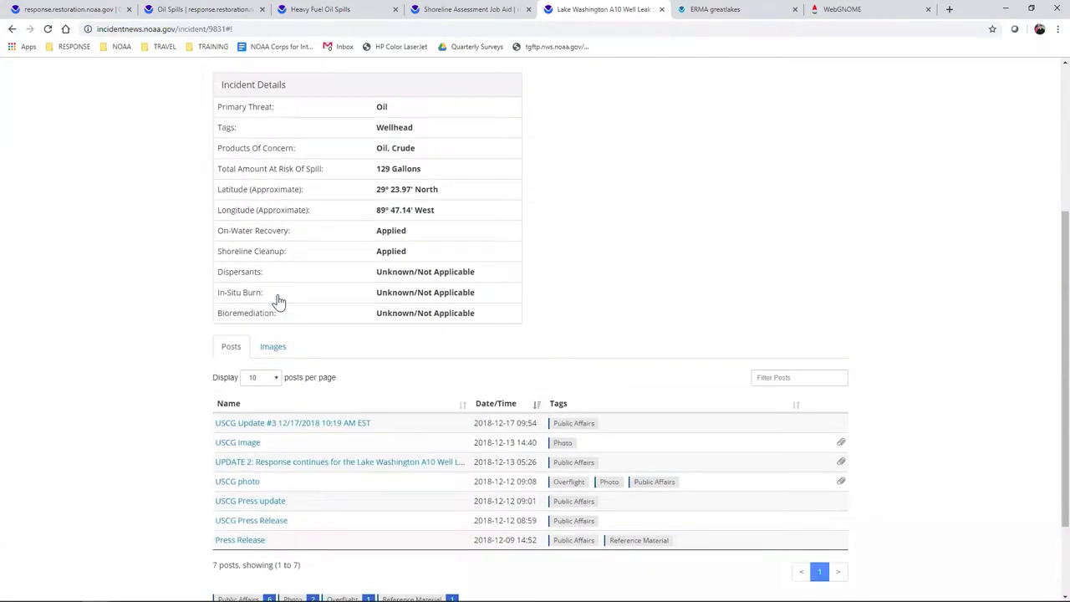
{"action": "left_click", "coordinate": [274, 347]}
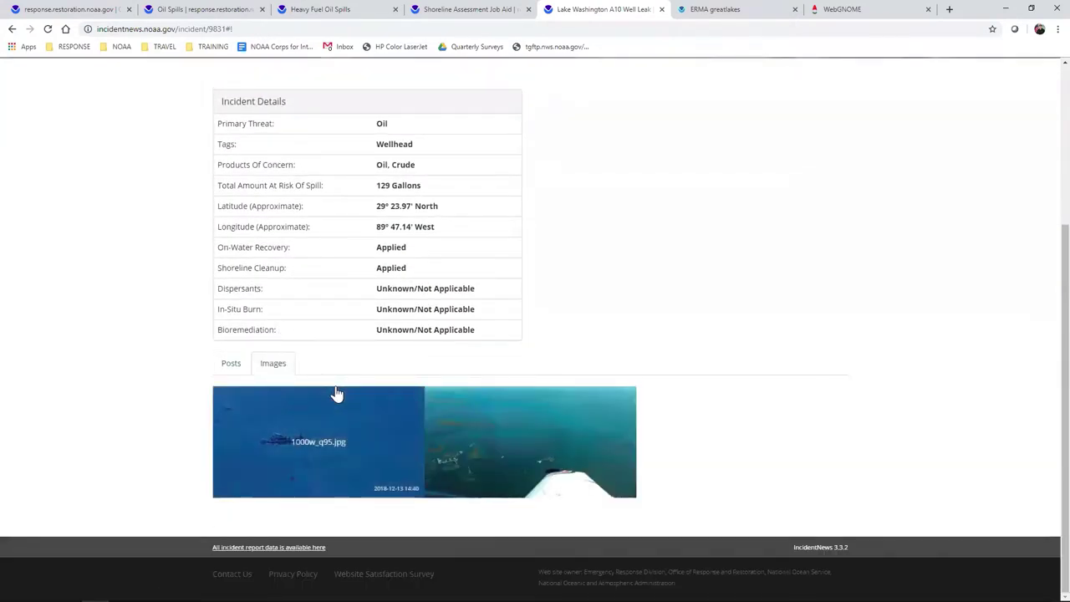
{"action": "left_click", "coordinate": [235, 362]}
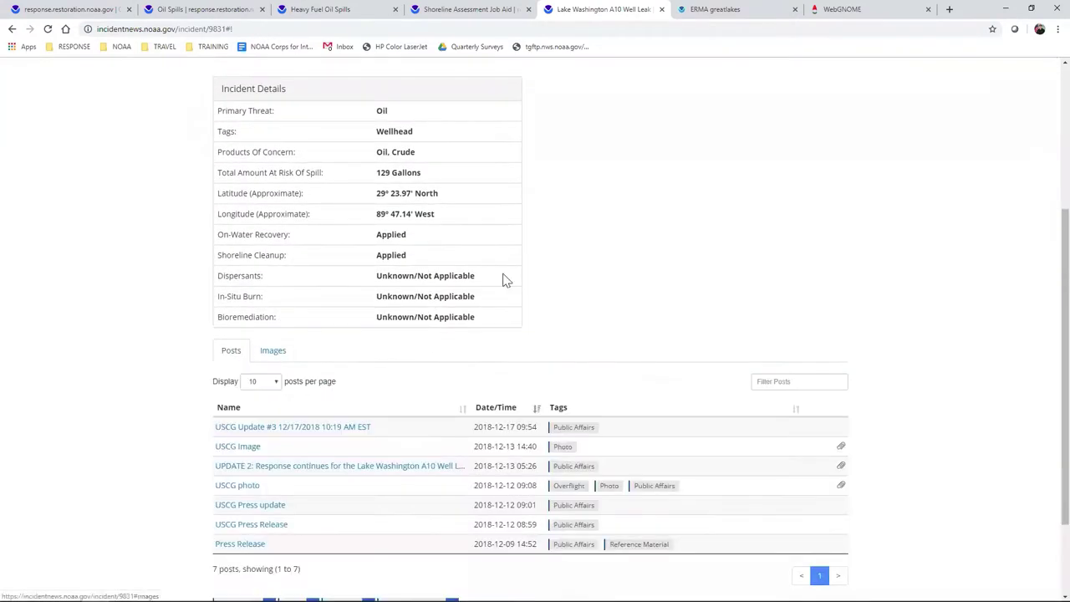
Step: Open the Incident Map and load the most recent incidents on it
{"action": "scroll", "coordinate": [552, 255], "scroll_direction": "up", "scroll_amount": 3}
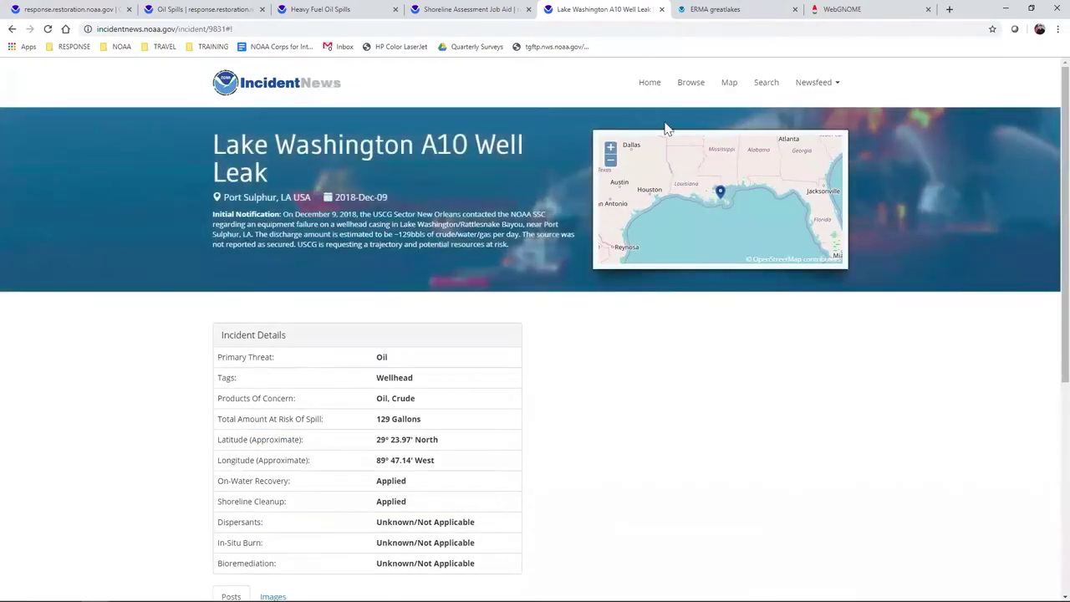
{"action": "left_click", "coordinate": [727, 90]}
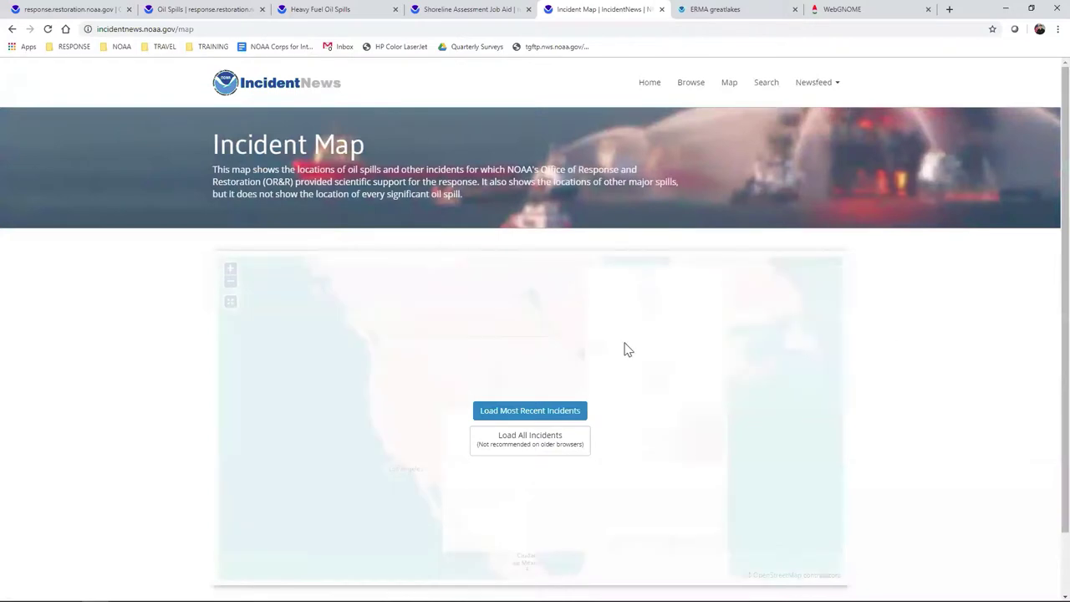
{"action": "left_click", "coordinate": [548, 411]}
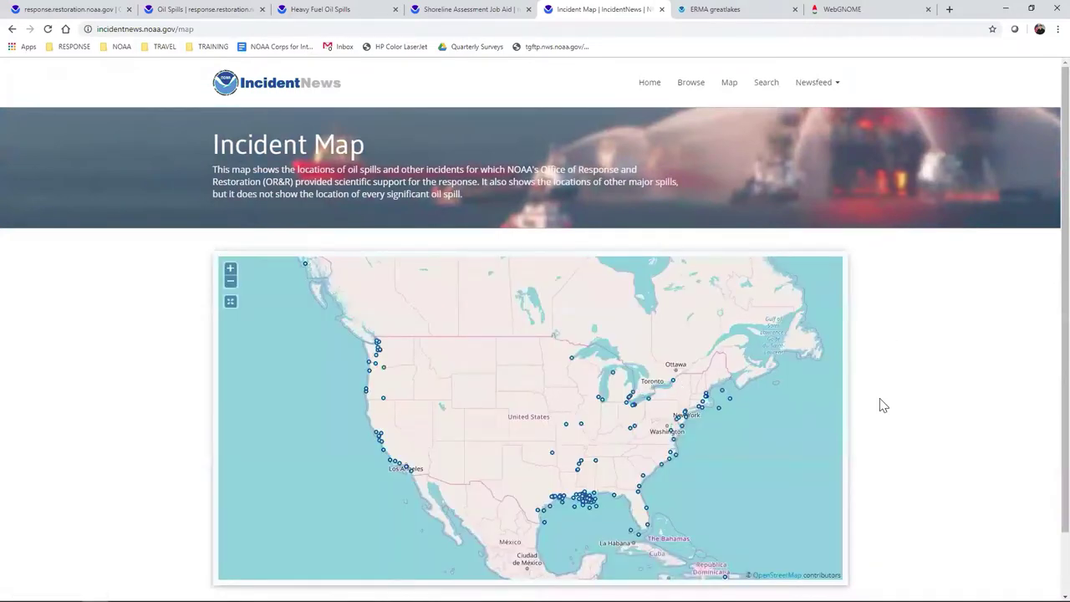
Step: Zoom the incident map in on the Great Lakes and examine the incident markers around the lakes
{"action": "scroll", "coordinate": [961, 440], "scroll_direction": "down", "scroll_amount": 1}
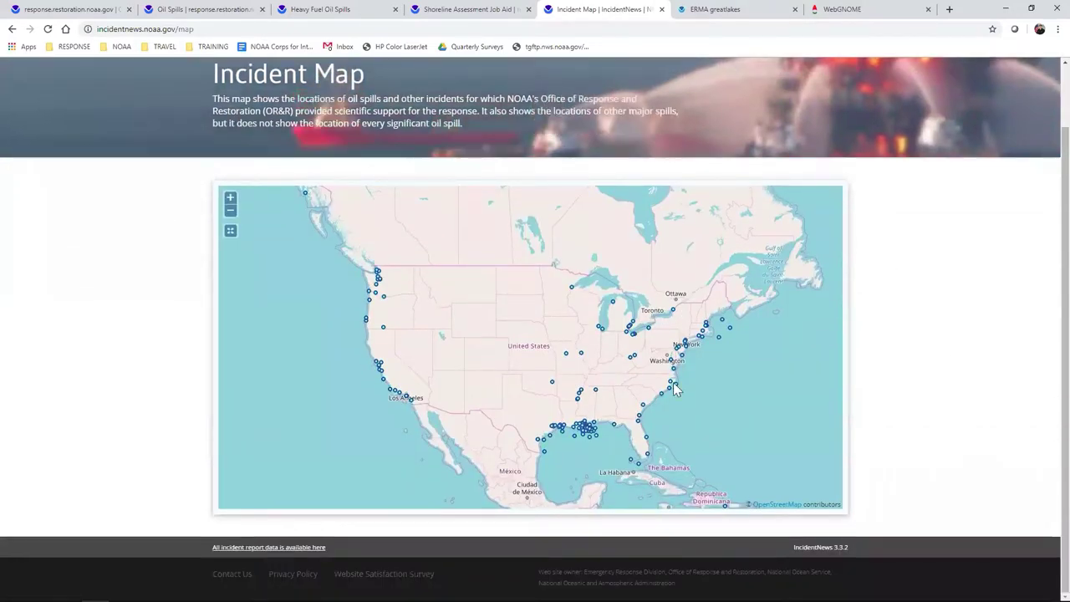
{"action": "left_click", "coordinate": [230, 197]}
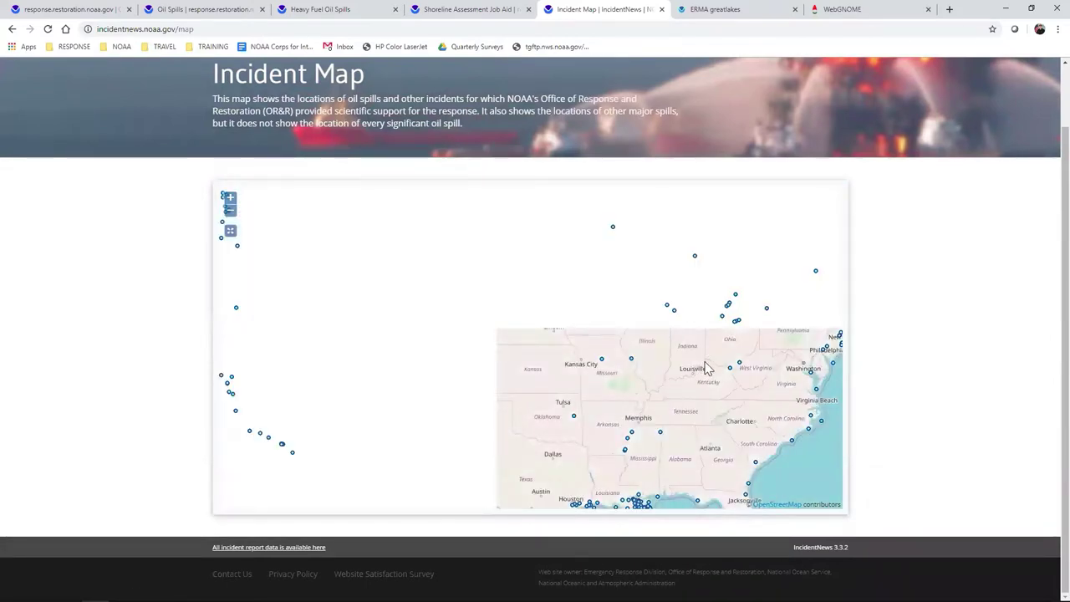
{"action": "left_click_drag", "start_coordinate": [692, 372], "coordinate": [576, 401]}
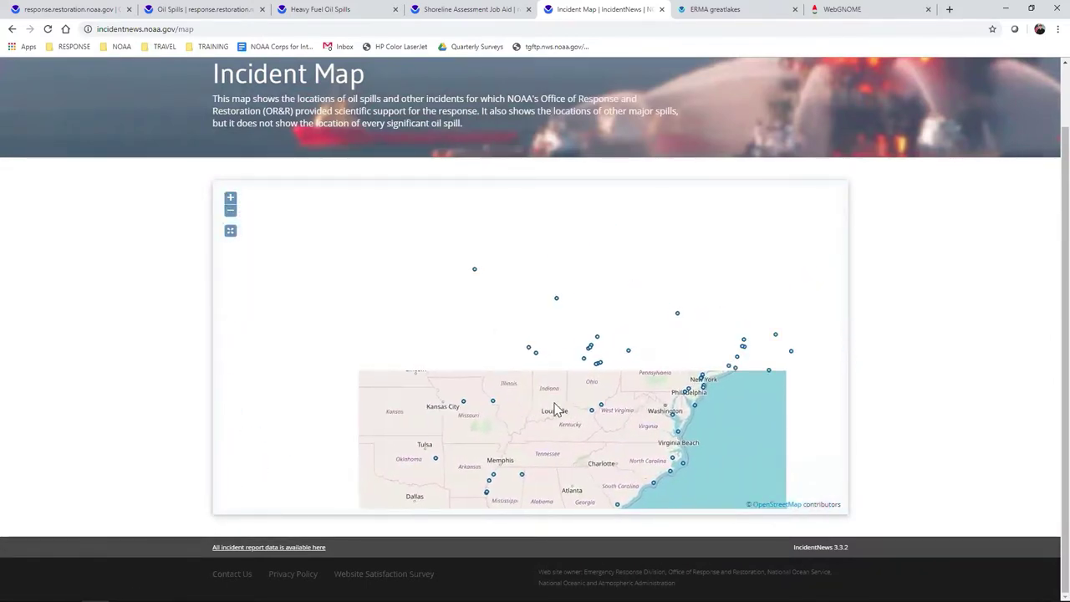
{"action": "mouse_move", "coordinate": [557, 302]}
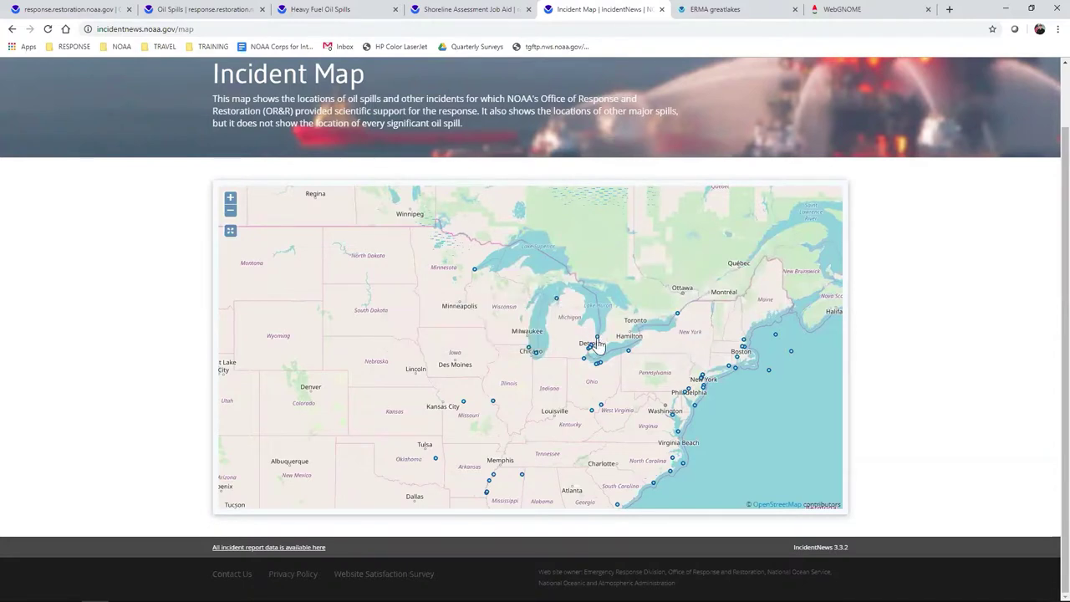
{"action": "mouse_move", "coordinate": [597, 339]}
{"action": "mouse_move", "coordinate": [630, 356]}
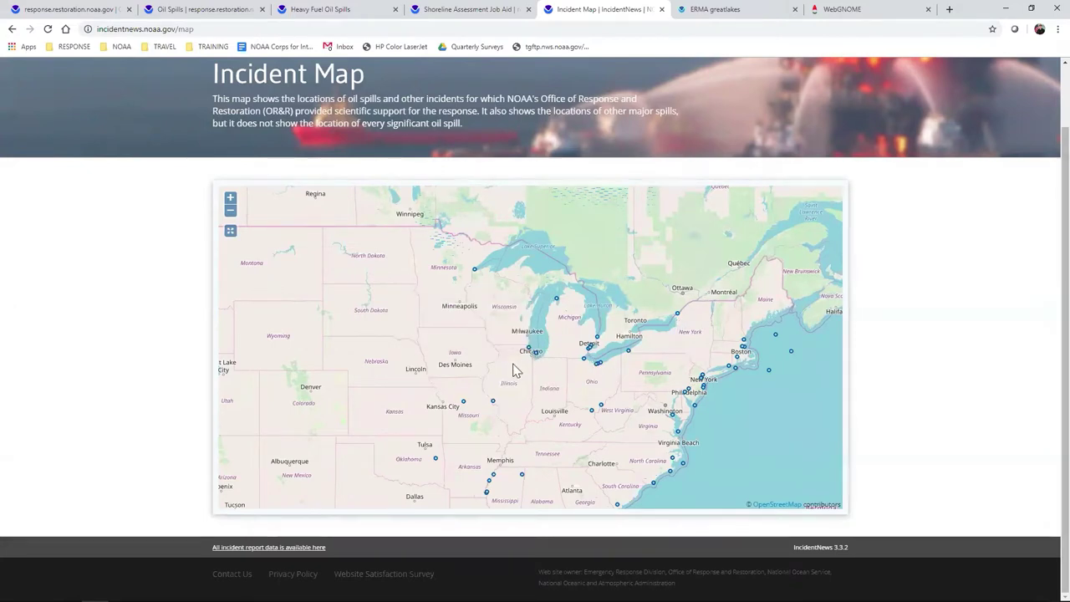
{"action": "mouse_move", "coordinate": [529, 353]}
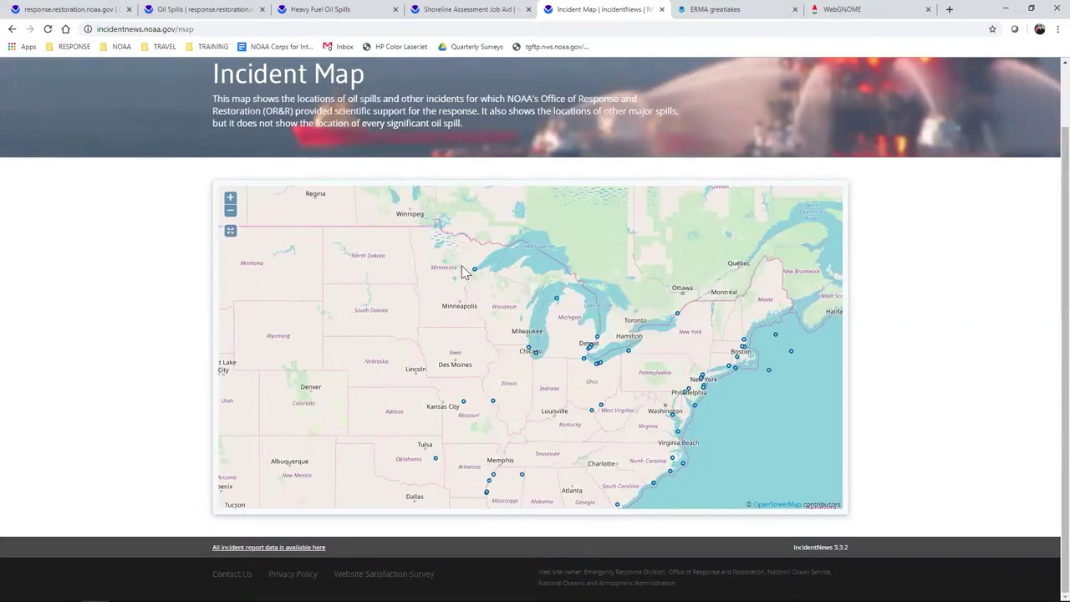
{"action": "mouse_move", "coordinate": [475, 272]}
{"action": "scroll", "coordinate": [908, 270], "scroll_direction": "up", "scroll_amount": 1}
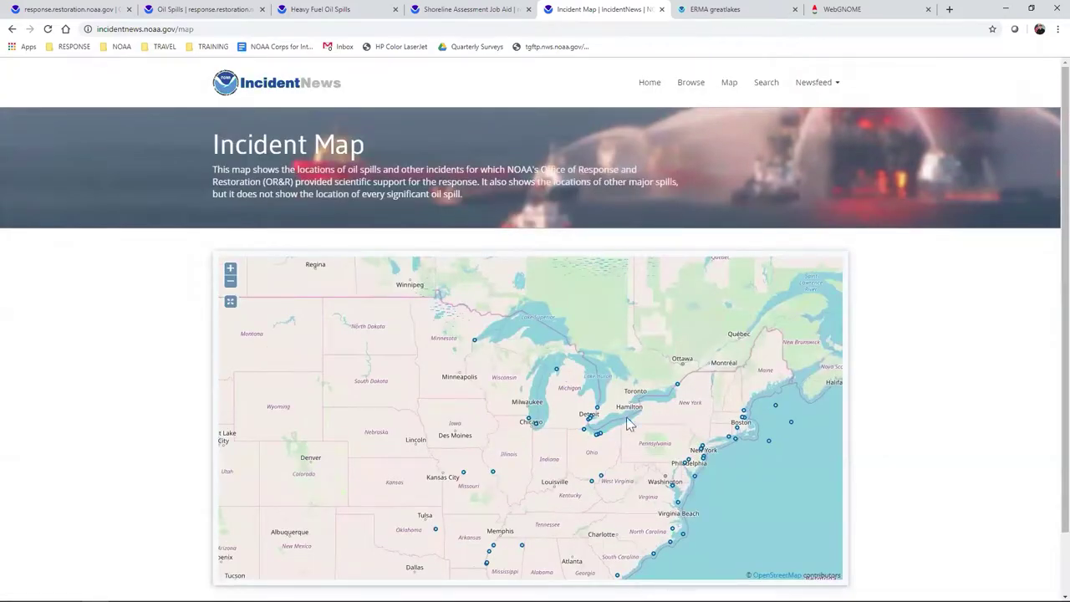
{"action": "scroll", "coordinate": [139, 410], "scroll_direction": "down", "scroll_amount": 1}
Step: Go back to the IncidentNews home page and switch to the ERMA Great Lakes map
{"action": "left_click", "coordinate": [10, 30]}
{"action": "left_click", "coordinate": [11, 29]}
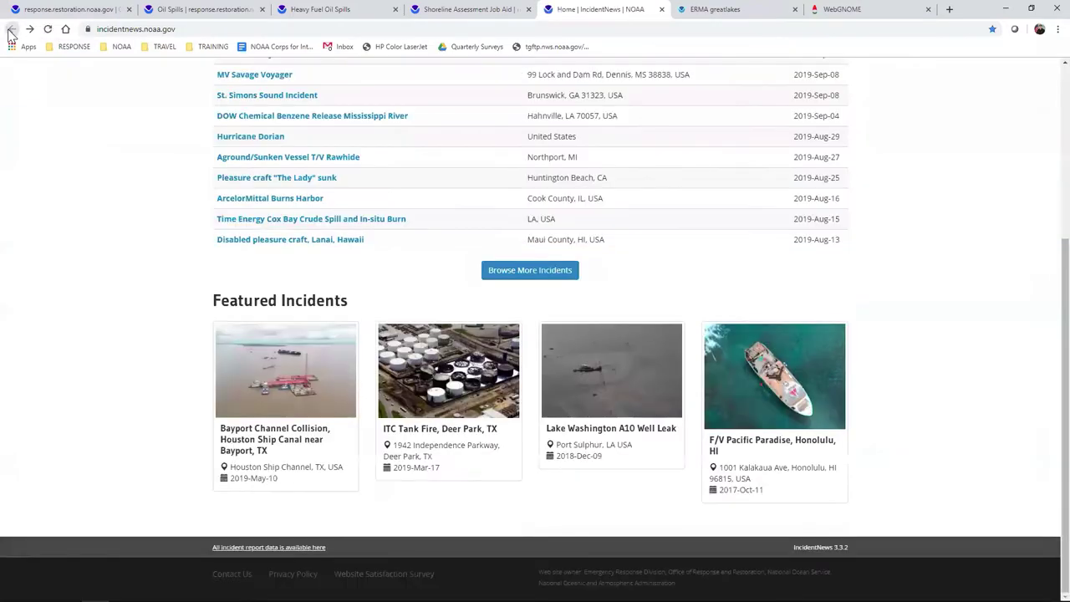
{"action": "scroll", "coordinate": [206, 249], "scroll_direction": "up", "scroll_amount": 3}
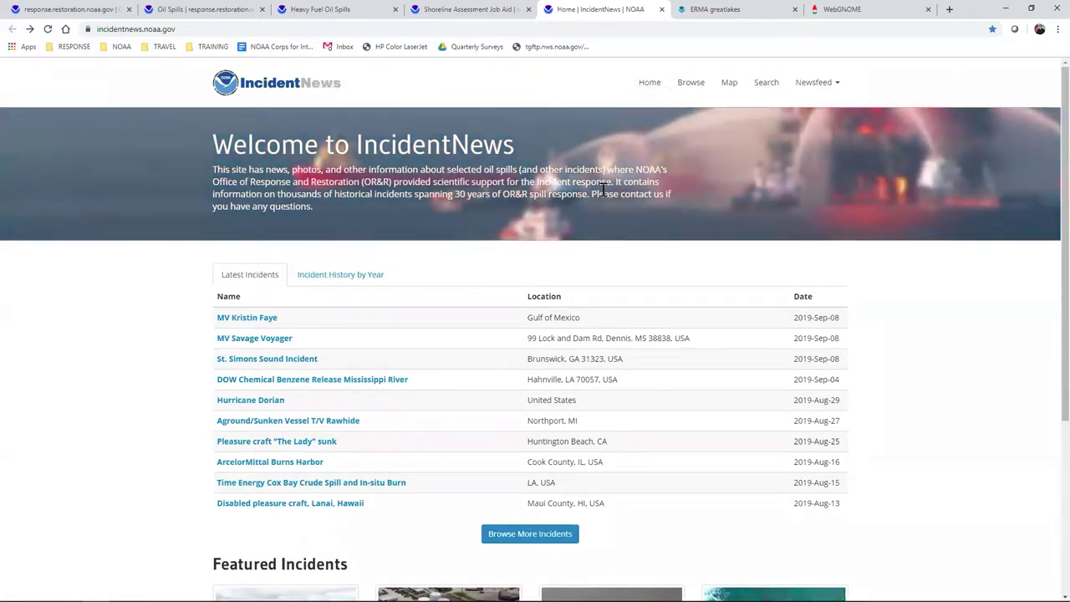
{"action": "left_click", "coordinate": [715, 9]}
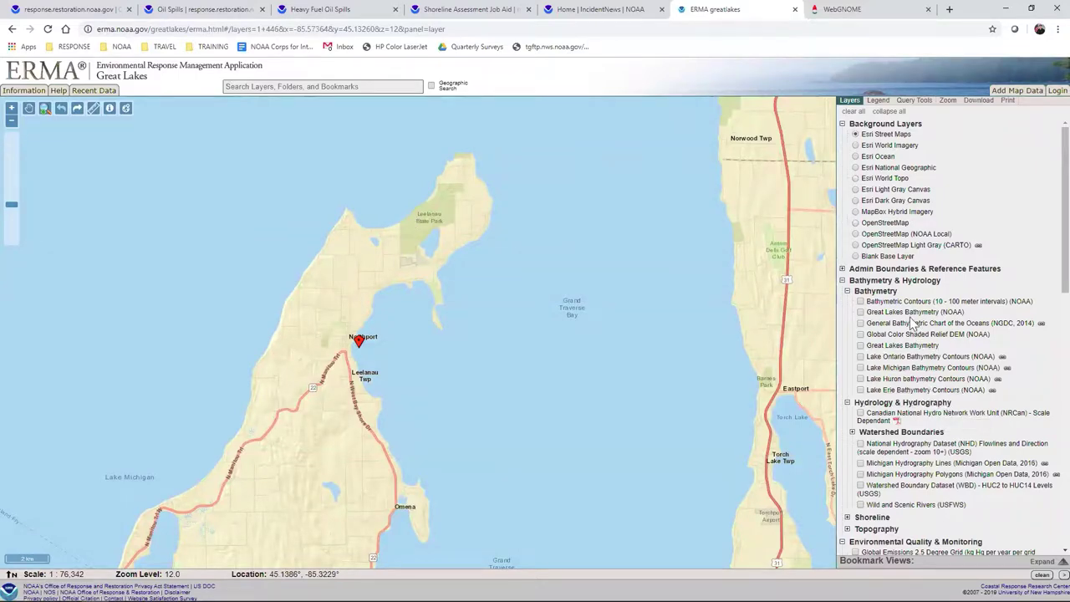
Step: Look through the map layer folders and zoom the map out to show all of the Great Lakes
{"action": "scroll", "coordinate": [913, 324], "scroll_direction": "down", "scroll_amount": 8}
{"action": "scroll", "coordinate": [914, 325], "scroll_direction": "down", "scroll_amount": 1}
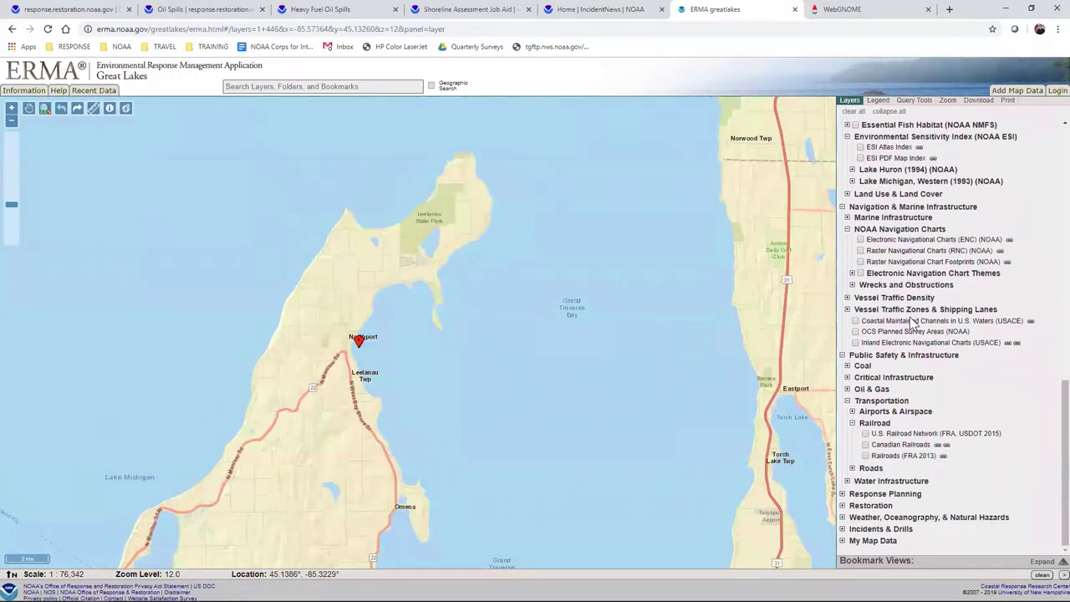
{"action": "scroll", "coordinate": [913, 324], "scroll_direction": "up", "scroll_amount": 1}
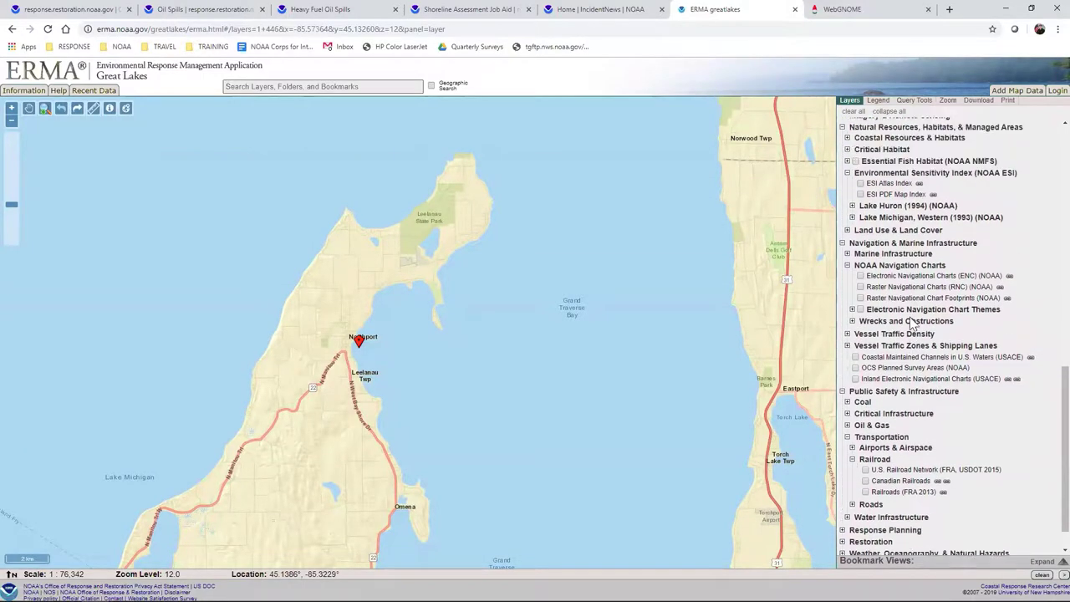
{"action": "scroll", "coordinate": [913, 324], "scroll_direction": "up", "scroll_amount": 5}
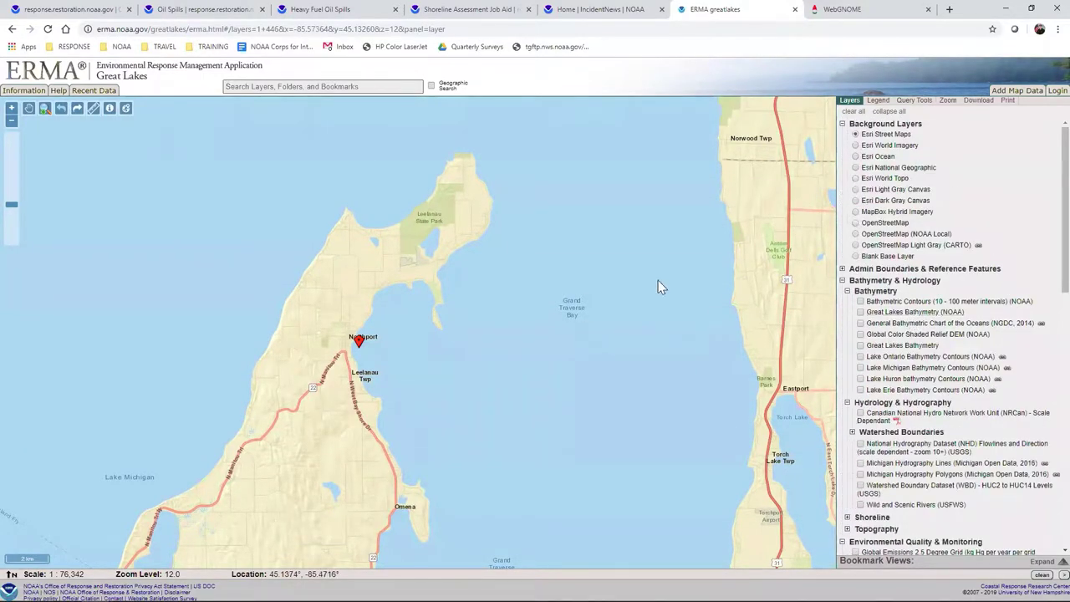
{"action": "left_click", "coordinate": [11, 123]}
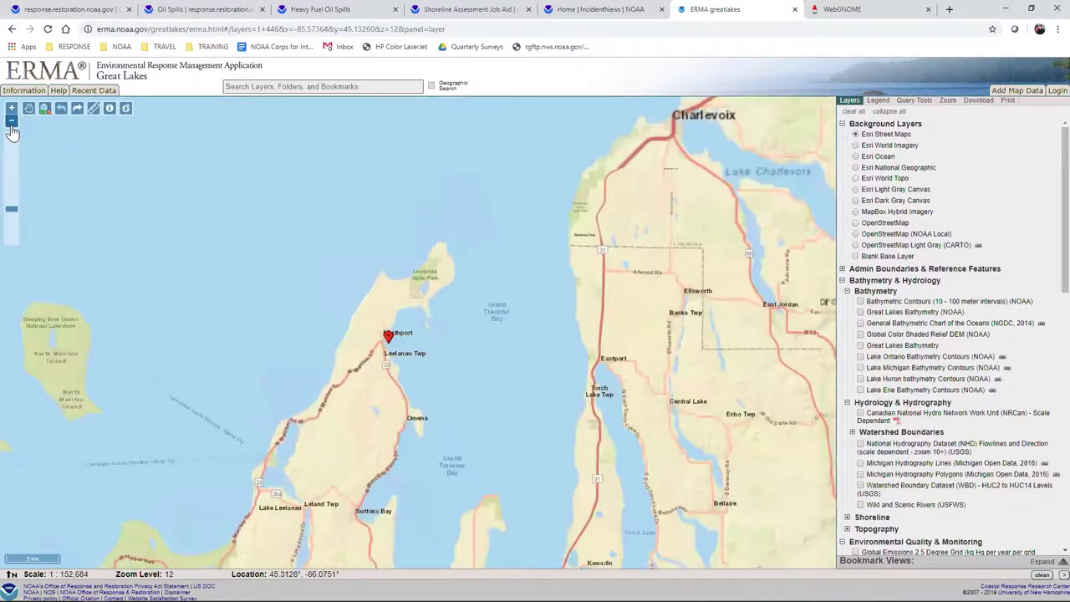
{"action": "left_click", "coordinate": [12, 121]}
{"action": "left_click", "coordinate": [12, 121]}
{"action": "left_click", "coordinate": [11, 121]}
{"action": "left_click", "coordinate": [11, 121]}
{"action": "left_click", "coordinate": [12, 121]}
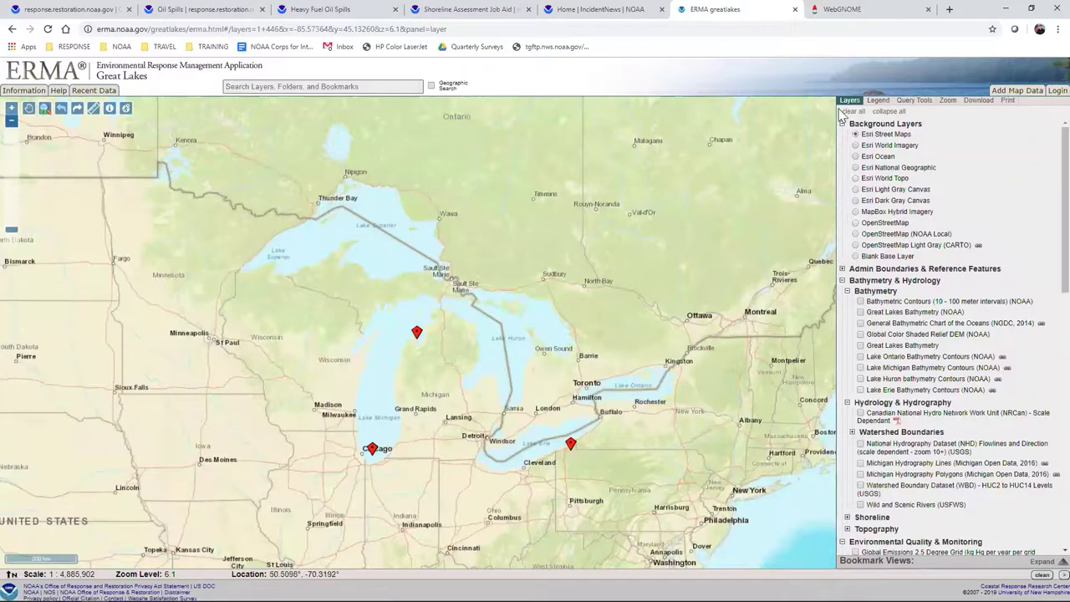
Step: Review the layer list and collapse the Background Layers and Bathymetry folders
{"action": "scroll", "coordinate": [980, 313], "scroll_direction": "down", "scroll_amount": 3}
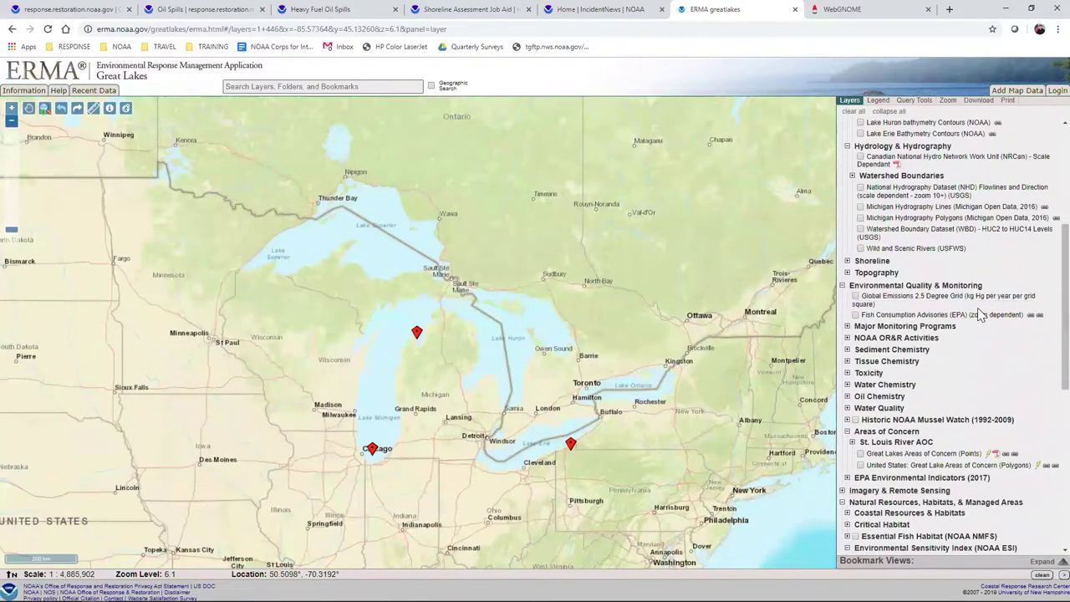
{"action": "scroll", "coordinate": [980, 314], "scroll_direction": "down", "scroll_amount": 4}
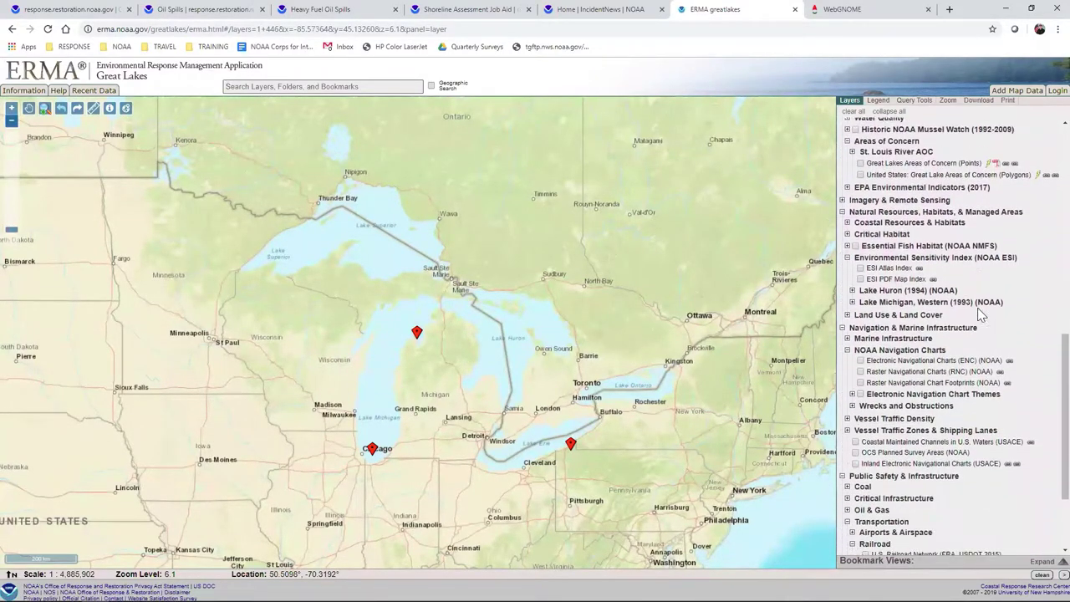
{"action": "scroll", "coordinate": [981, 314], "scroll_direction": "down", "scroll_amount": 2}
{"action": "scroll", "coordinate": [1015, 135], "scroll_direction": "up", "scroll_amount": 9}
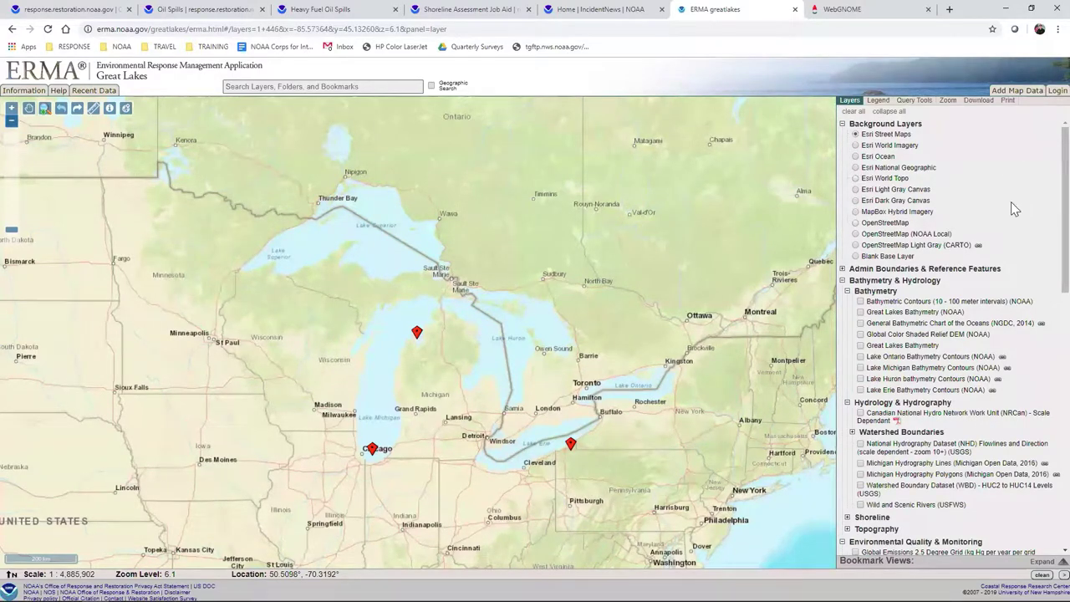
{"action": "left_click", "coordinate": [841, 125]}
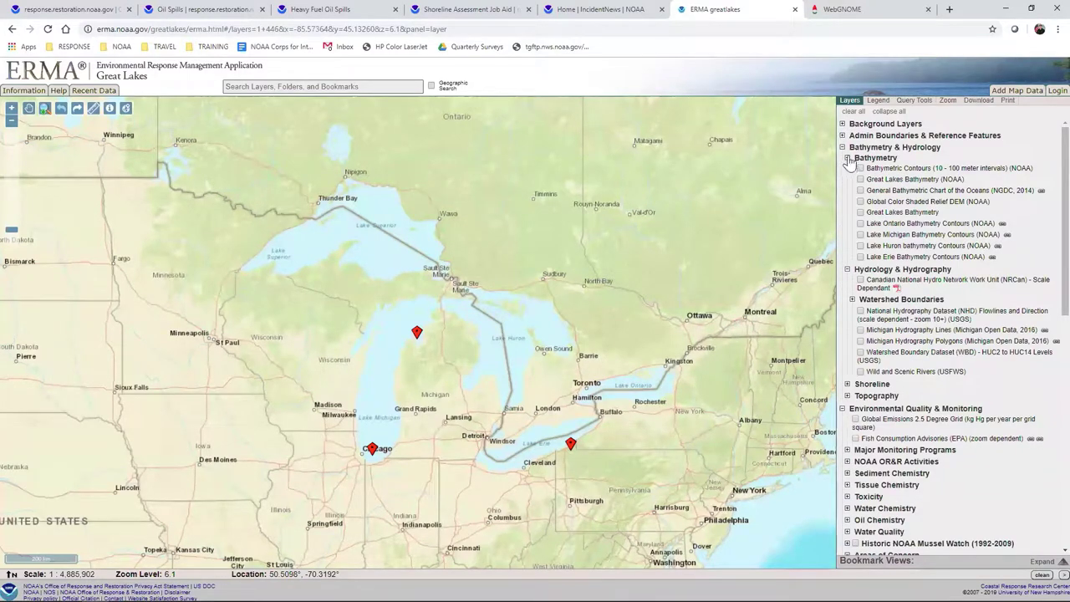
{"action": "left_click", "coordinate": [847, 159]}
Step: Expand the Response Planning and Incidents & Drills folders in the layer list
{"action": "scroll", "coordinate": [950, 399], "scroll_direction": "down", "scroll_amount": 5}
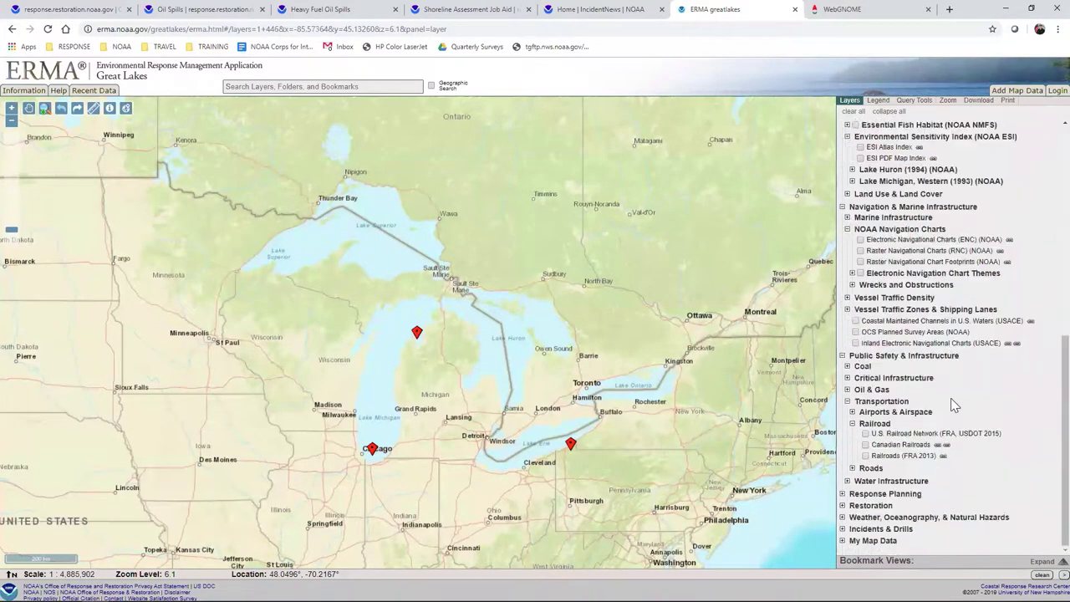
{"action": "left_click", "coordinate": [842, 494]}
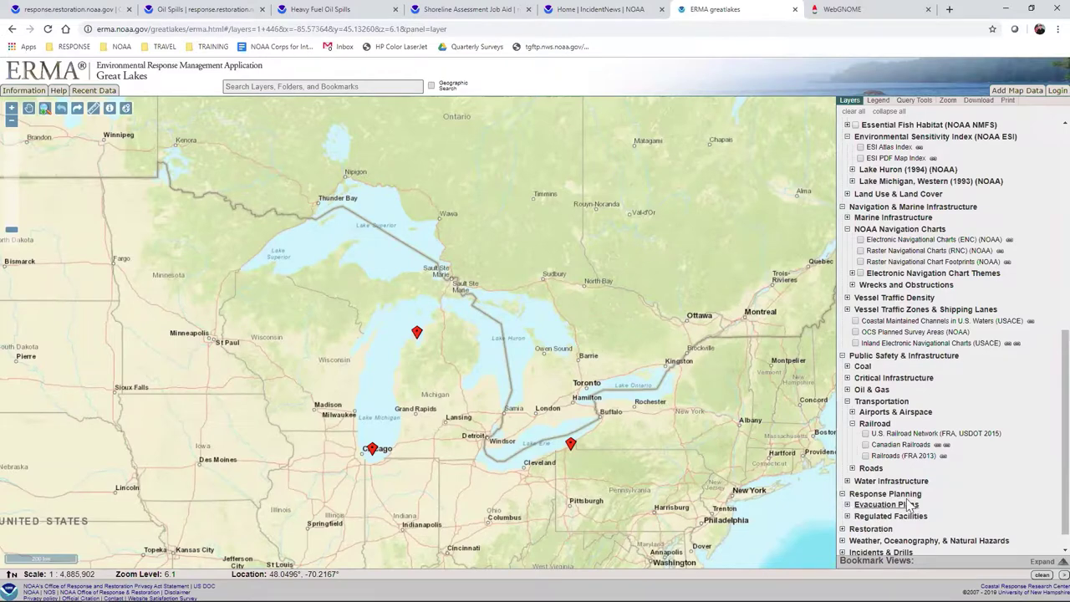
{"action": "scroll", "coordinate": [908, 503], "scroll_direction": "down", "scroll_amount": 1}
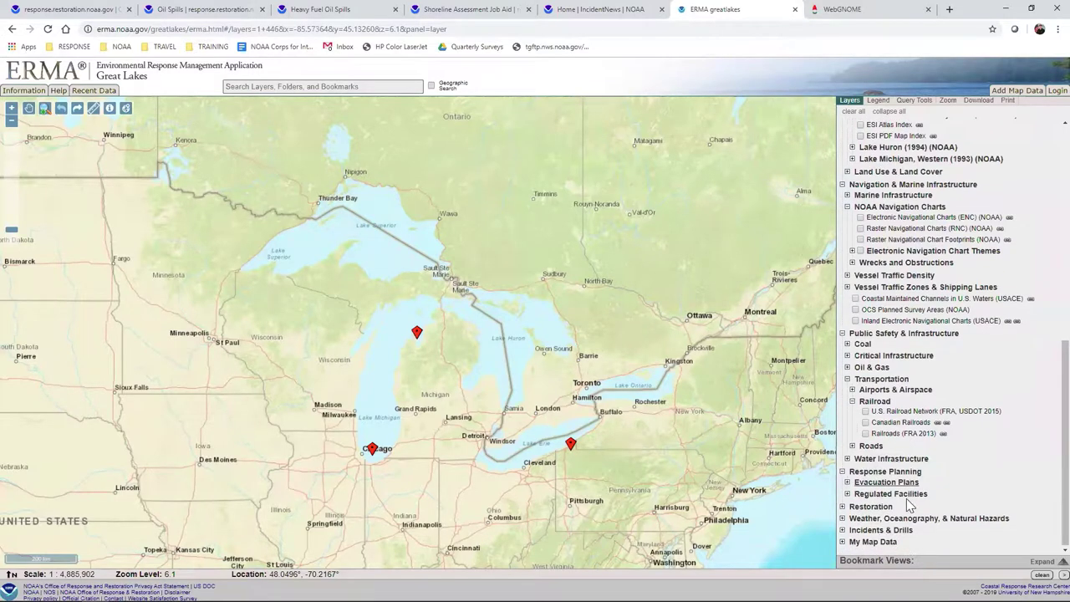
{"action": "left_click", "coordinate": [843, 530]}
{"action": "scroll", "coordinate": [920, 513], "scroll_direction": "down", "scroll_amount": 1}
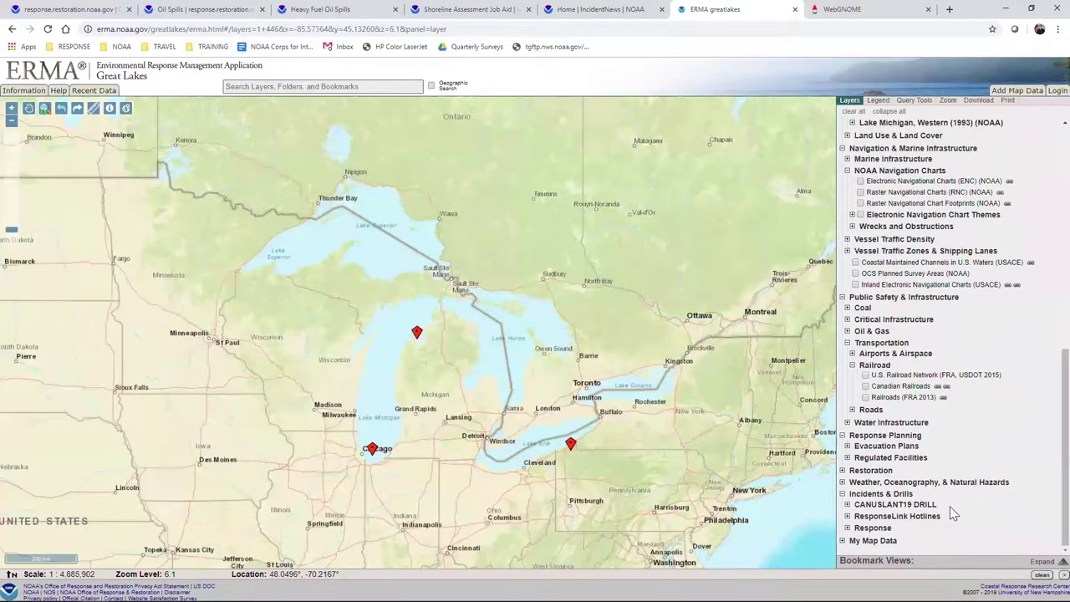
Step: Expand the Response and ResponseLink Hotlines subfolders under Incidents & Drills
{"action": "left_click", "coordinate": [847, 528]}
{"action": "left_click", "coordinate": [847, 528]}
{"action": "left_click", "coordinate": [847, 528]}
{"action": "left_click", "coordinate": [846, 516]}
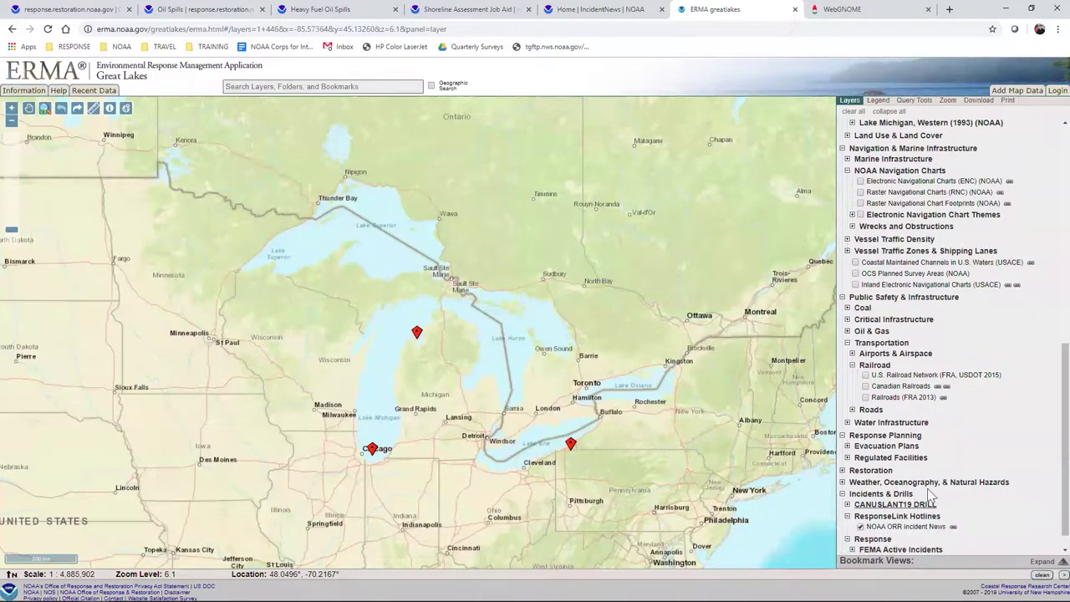
Step: Turn the NOAA ORR Incident News layer off and back on to show which markers belong to it
{"action": "scroll", "coordinate": [1015, 448], "scroll_direction": "down", "scroll_amount": 1}
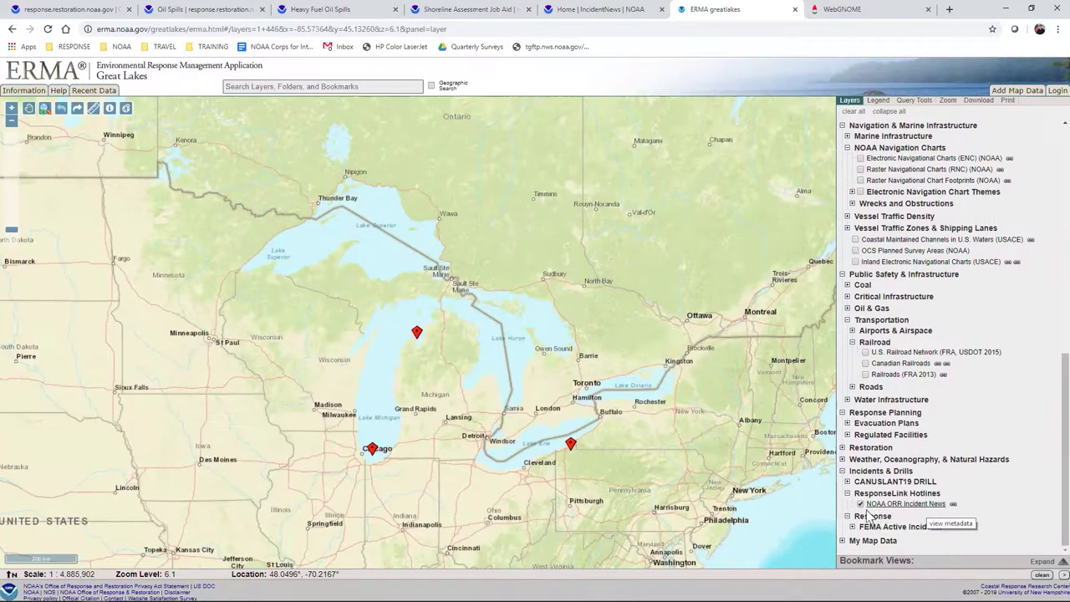
{"action": "left_click", "coordinate": [861, 505]}
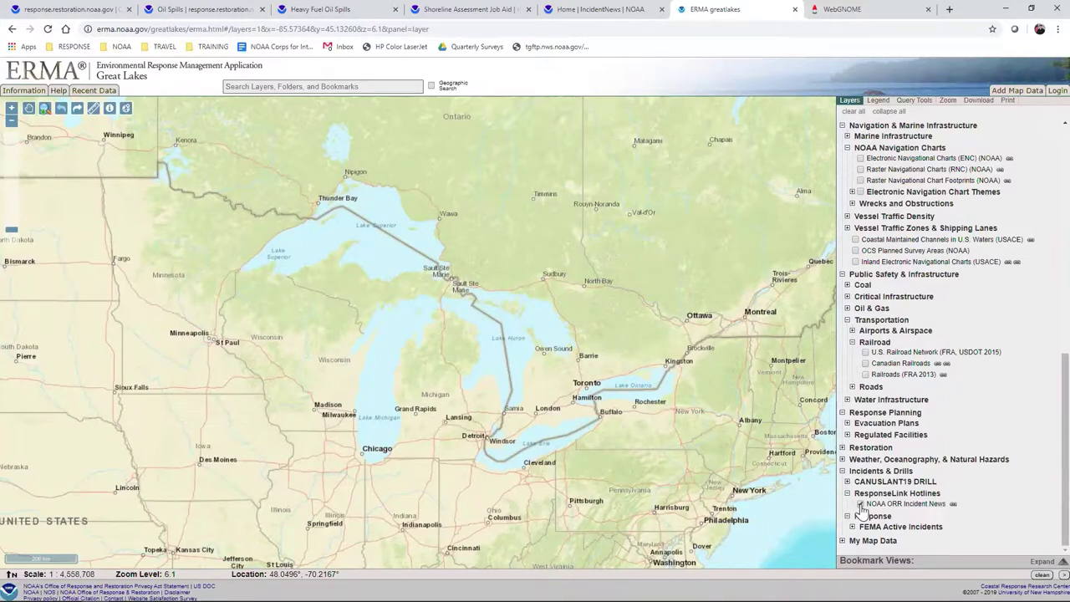
{"action": "left_click", "coordinate": [861, 505]}
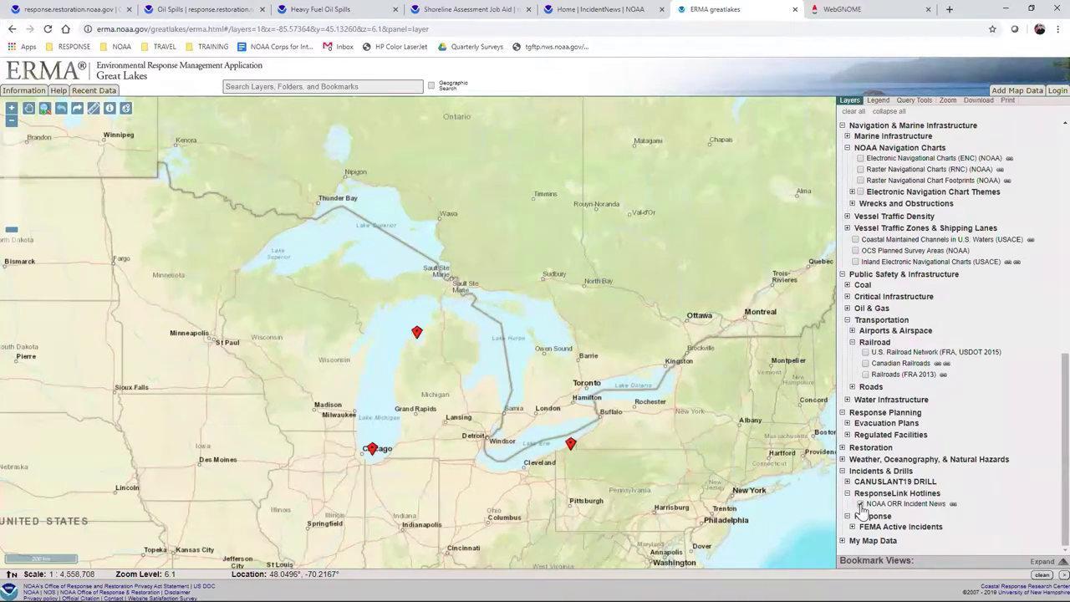
Step: Query the map near the northern Lake Michigan incident marker and close the query results window
{"action": "left_click", "coordinate": [415, 329]}
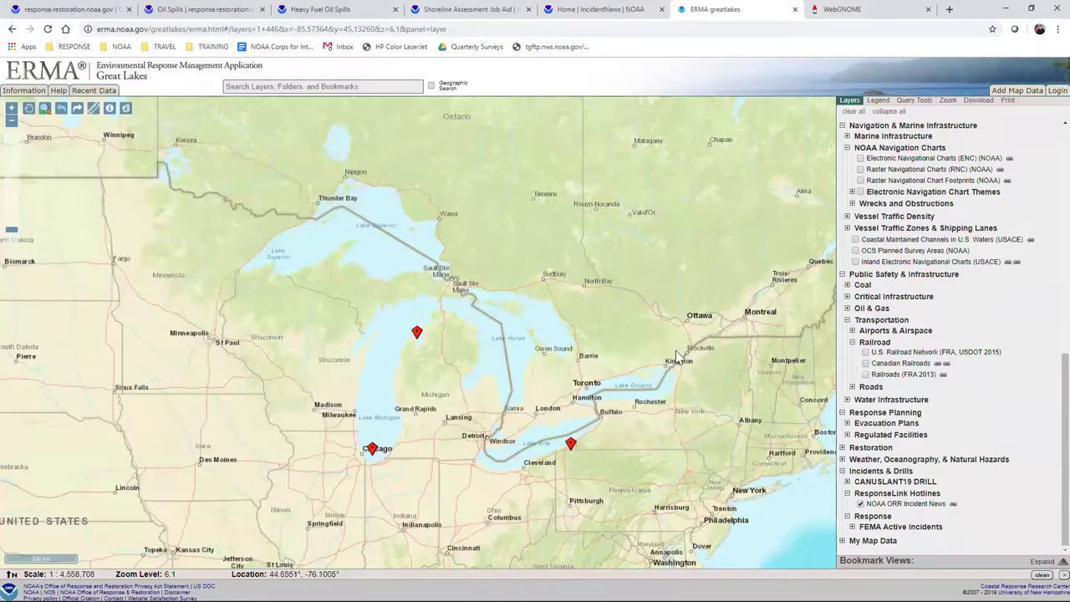
{"action": "scroll", "coordinate": [917, 507], "scroll_direction": "up", "scroll_amount": 10}
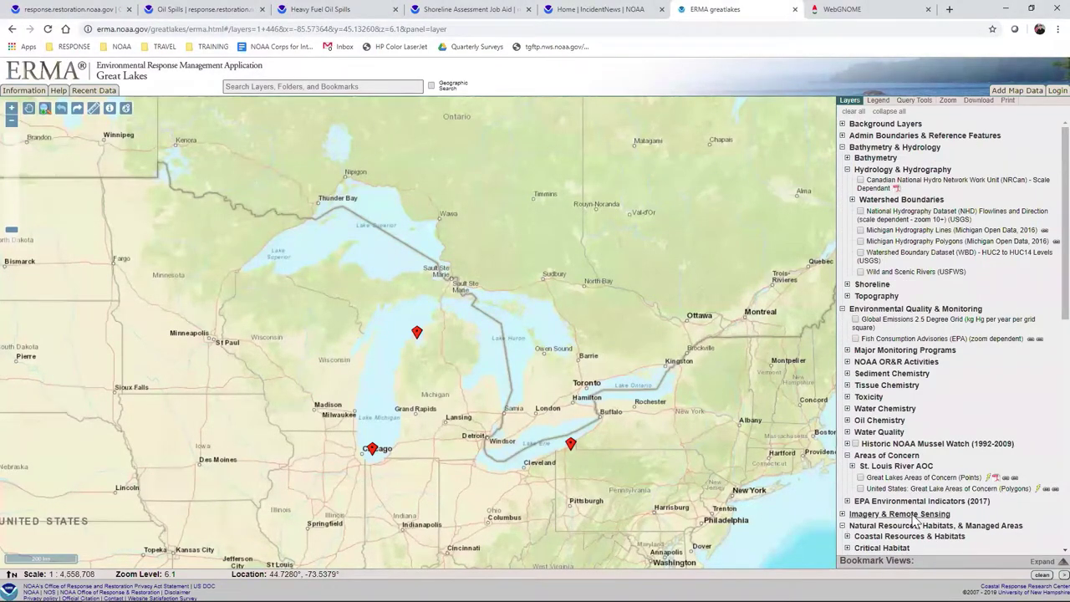
{"action": "scroll", "coordinate": [915, 514], "scroll_direction": "down", "scroll_amount": 10}
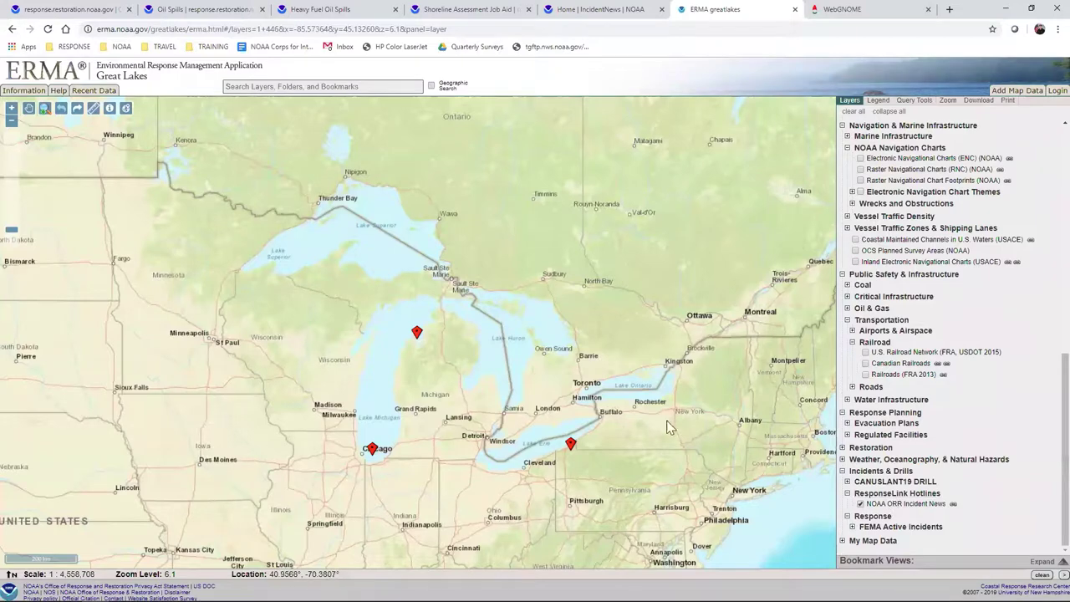
{"action": "left_click", "coordinate": [434, 355]}
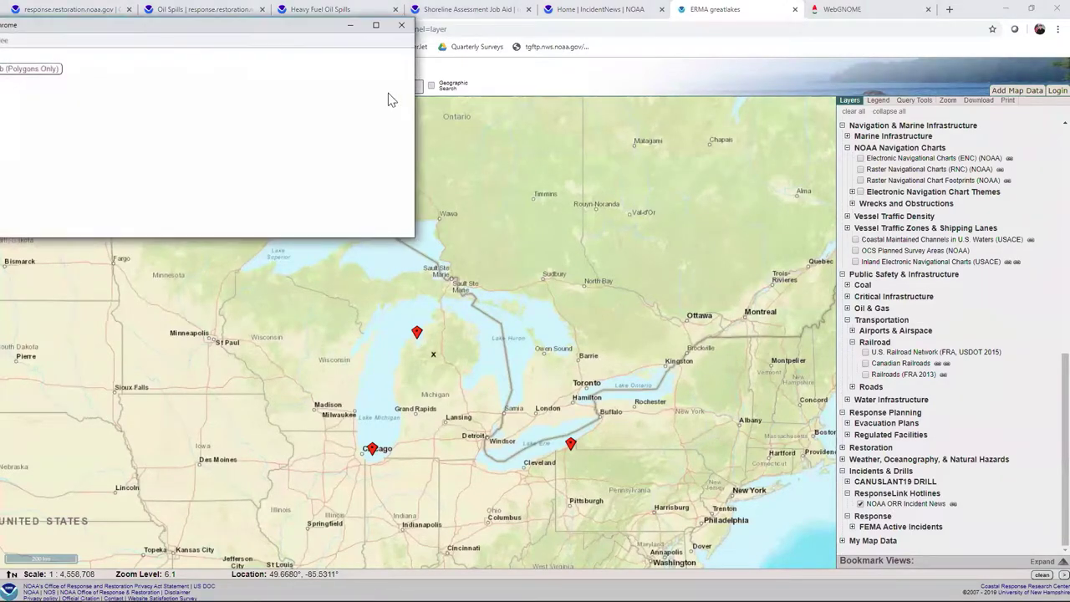
{"action": "left_click", "coordinate": [402, 30]}
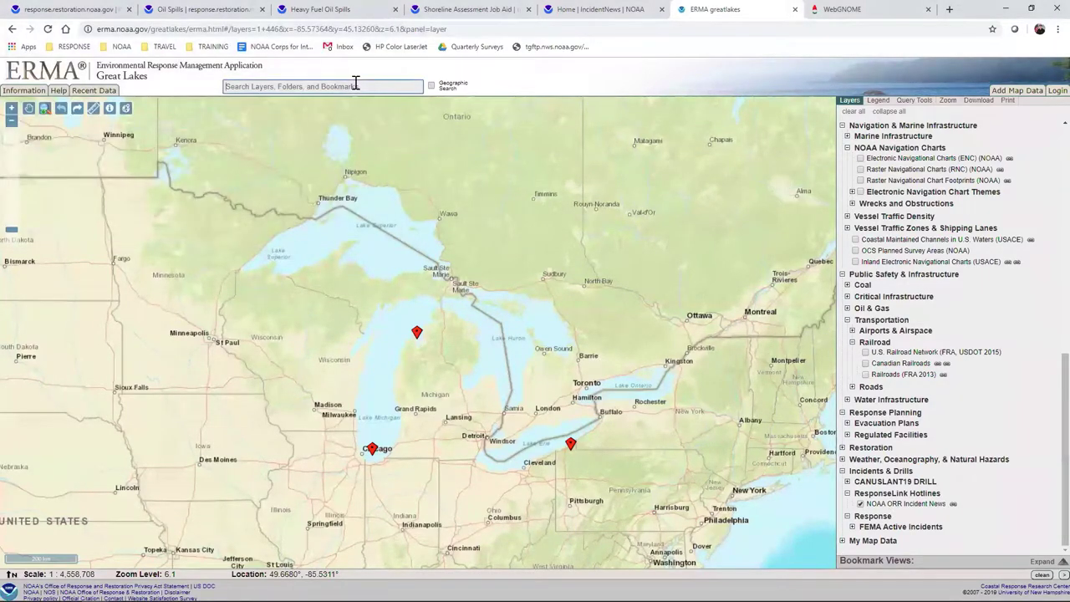
Step: Search the layers for "rnc", activate Raster Navigational Charts (RNC) (NOAA), and close the query results window
{"action": "left_click", "coordinate": [356, 83]}
{"action": "type", "text": "rnc"}
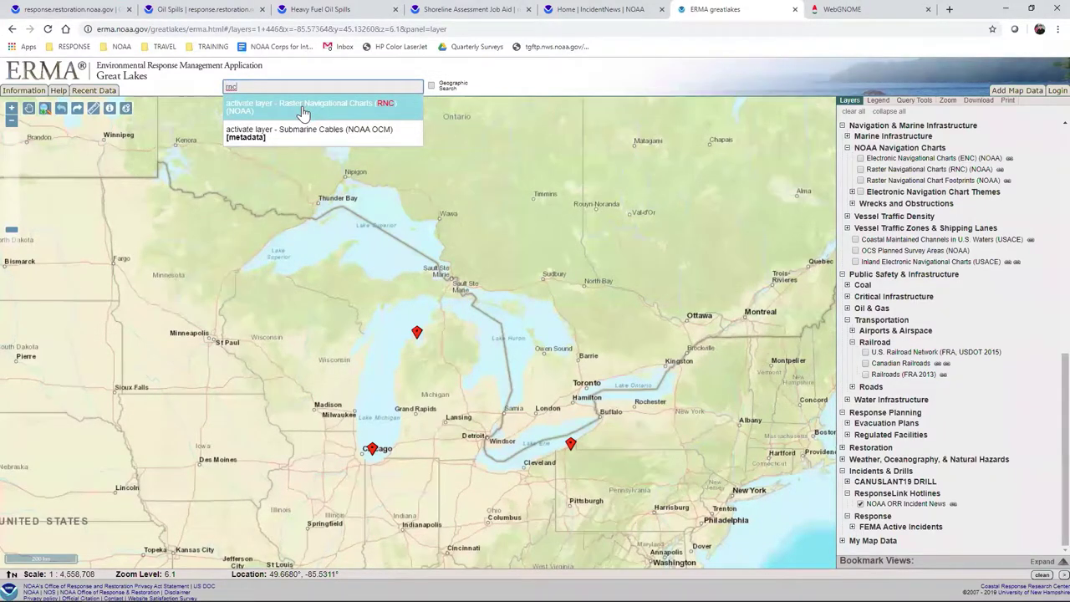
{"action": "left_click", "coordinate": [303, 113]}
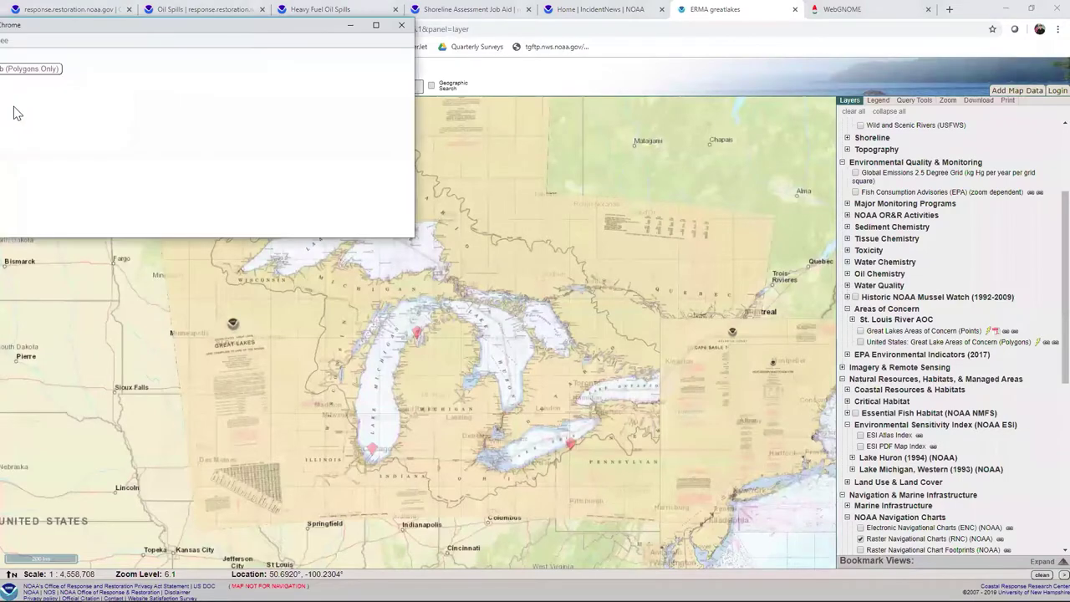
{"action": "left_click", "coordinate": [401, 26]}
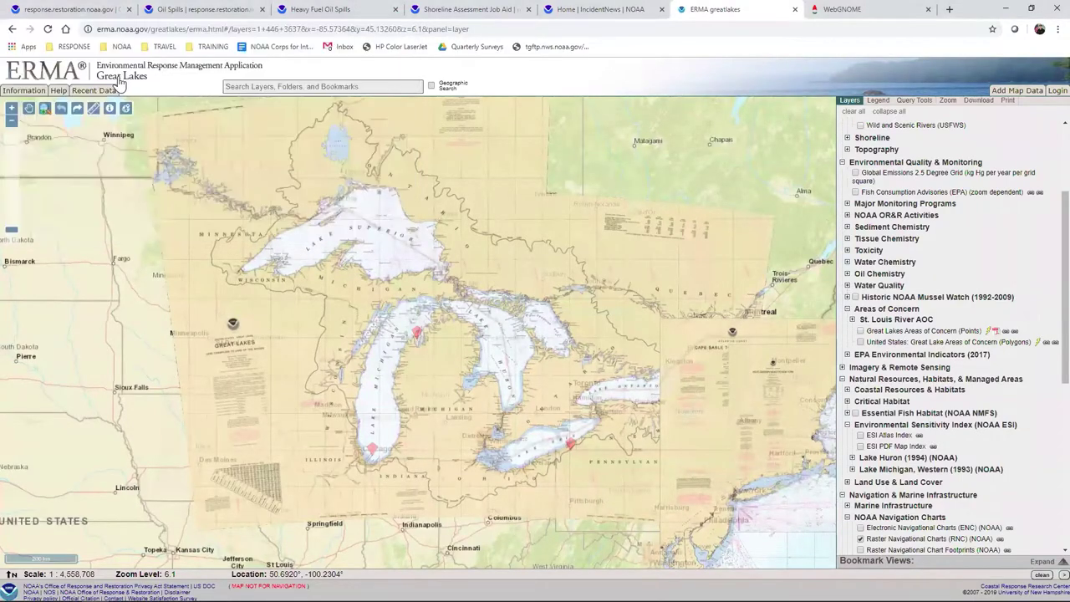
Step: Send the Raster Navigational Charts layer behind the incident markers on the map around Northport and Grand Traverse Bay
{"action": "left_click", "coordinate": [11, 108]}
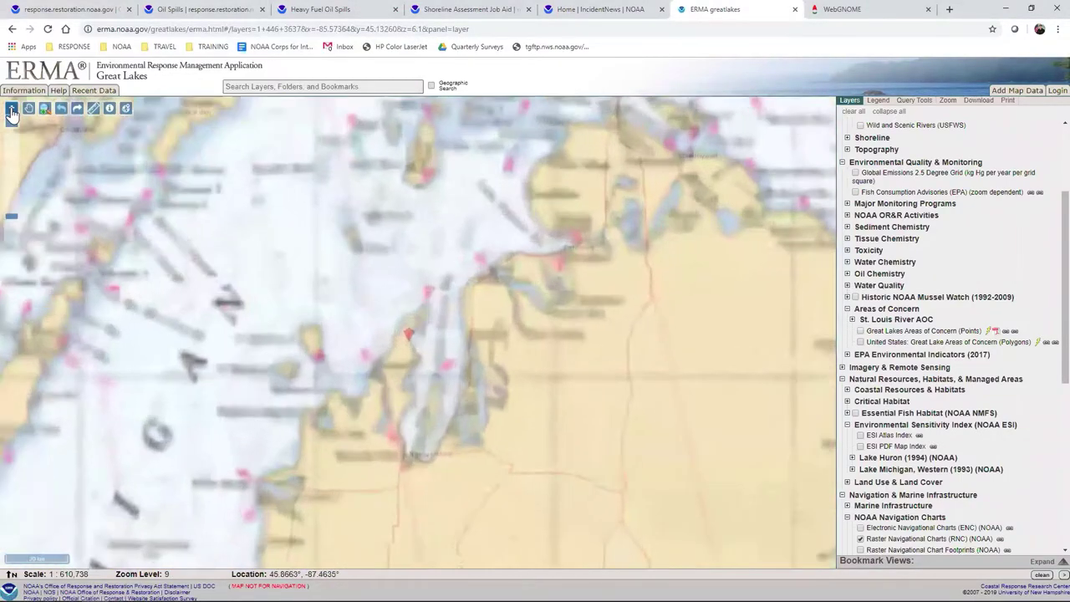
{"action": "left_click", "coordinate": [12, 108]}
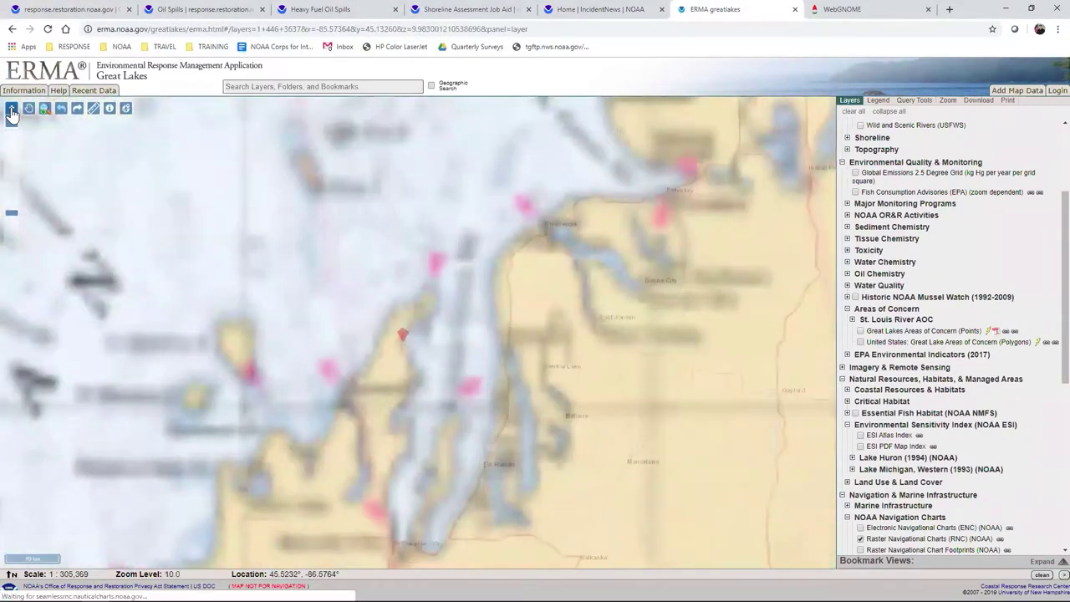
{"action": "left_click", "coordinate": [12, 107]}
{"action": "left_click", "coordinate": [11, 108]}
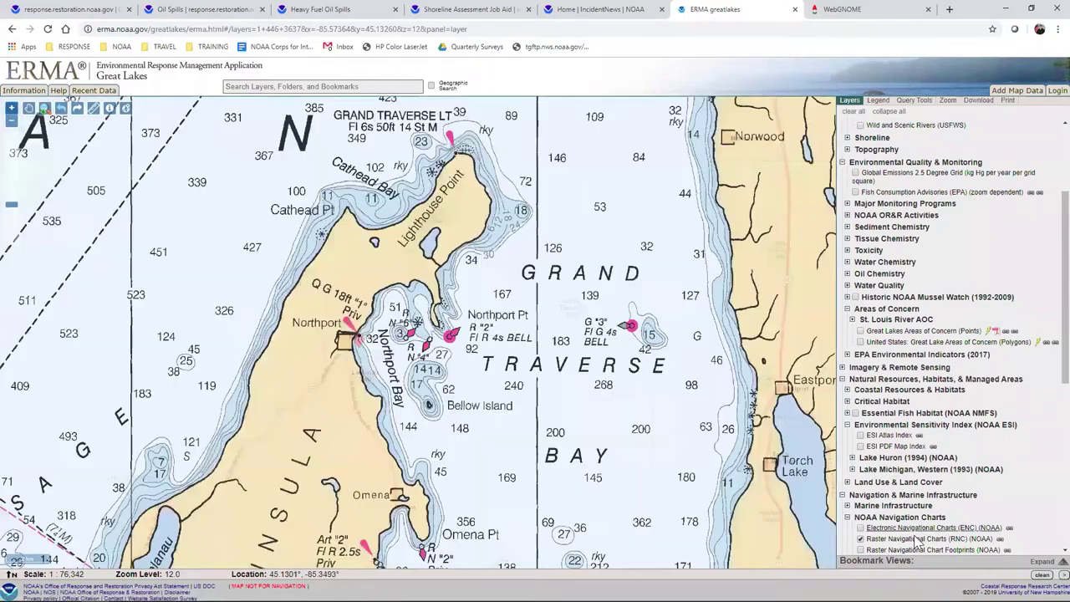
{"action": "right_click", "coordinate": [917, 539]}
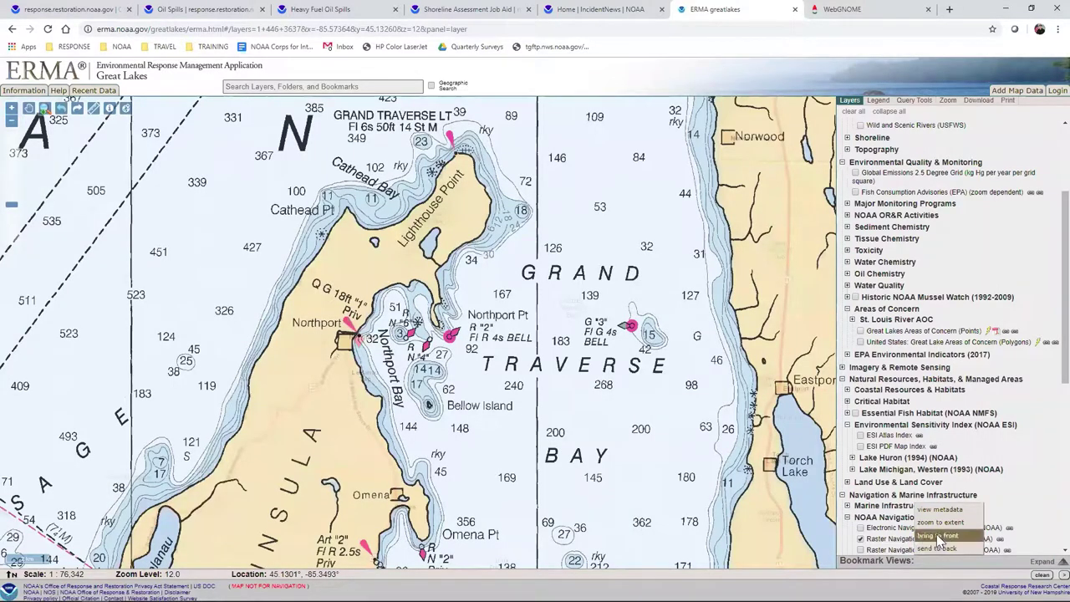
{"action": "left_click", "coordinate": [936, 536]}
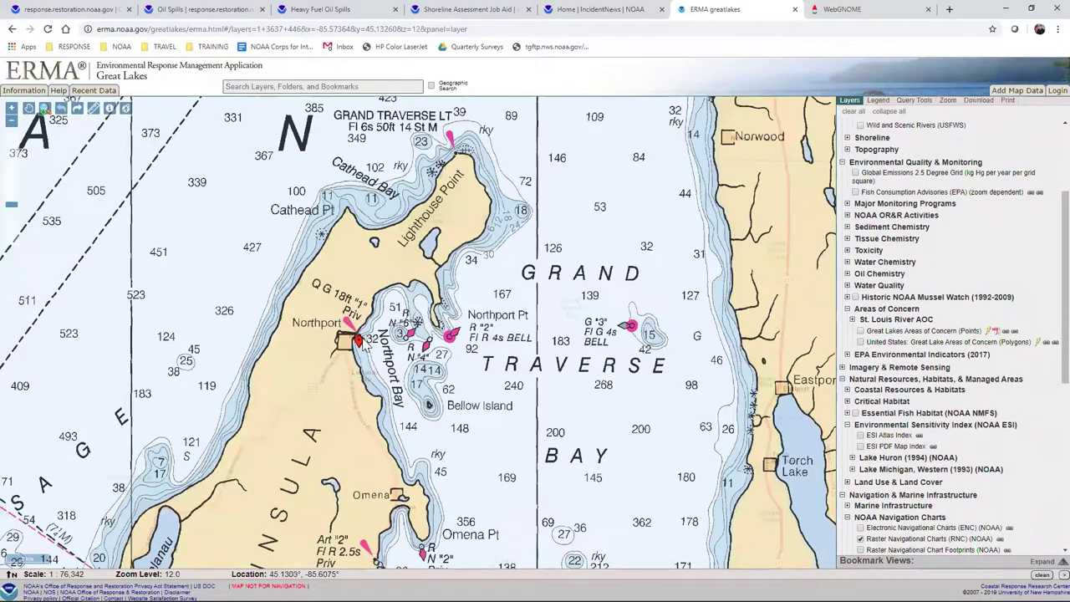
Step: Search the layers for "pdf" and activate the ESI PDF Map Index layer
{"action": "left_click", "coordinate": [275, 83]}
{"action": "type", "text": "pd"}
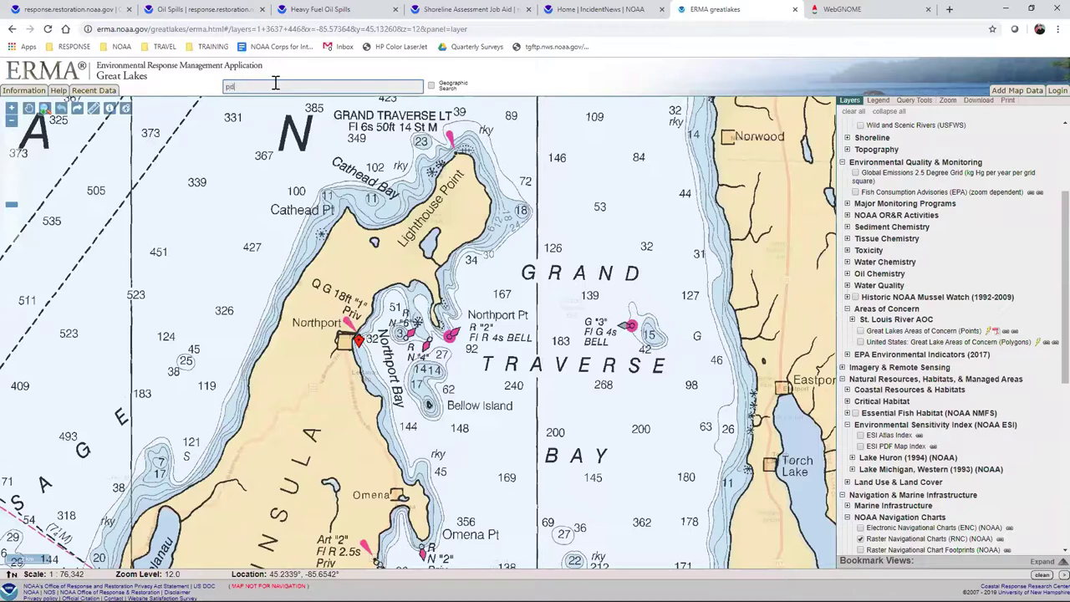
{"action": "type", "text": "f"}
{"action": "left_click", "coordinate": [290, 103]}
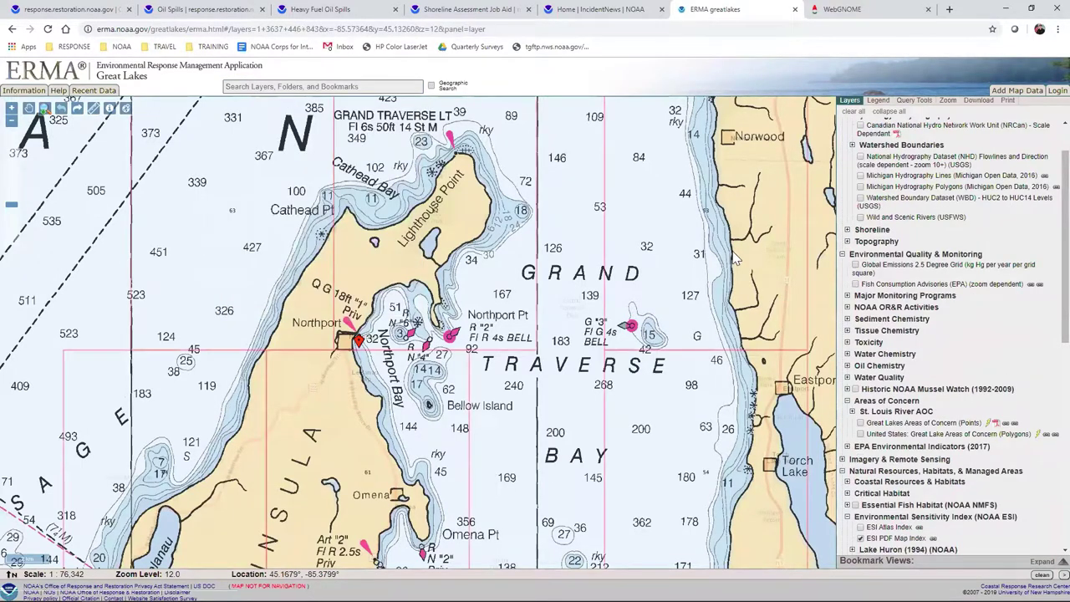
Step: Query the ESI PDF Map Index cell covering Northport to get its map PDF link
{"action": "scroll", "coordinate": [948, 409], "scroll_direction": "down", "scroll_amount": 3}
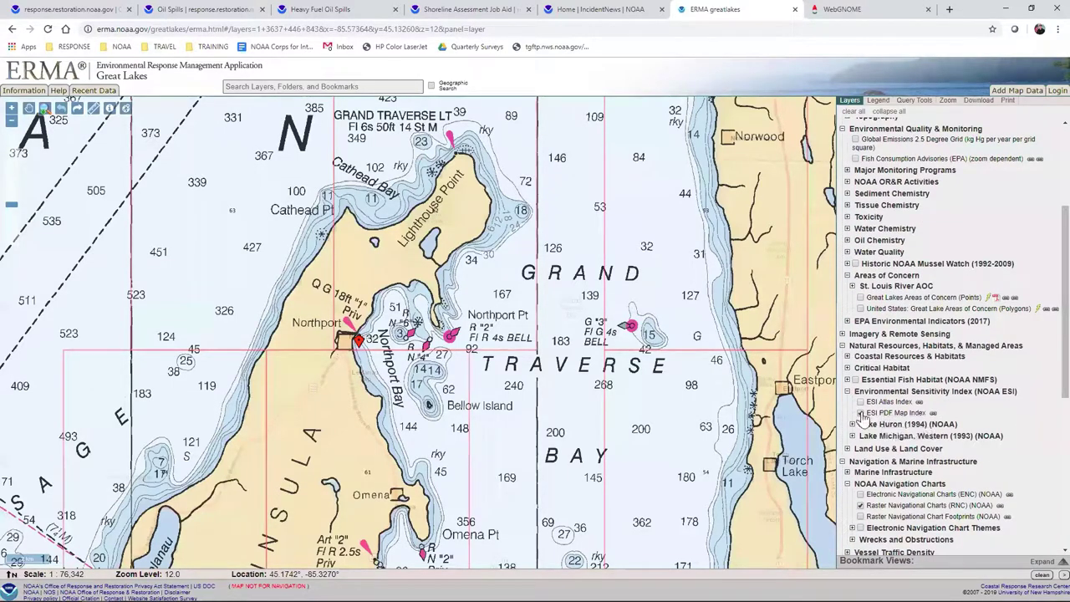
{"action": "left_click", "coordinate": [12, 121]}
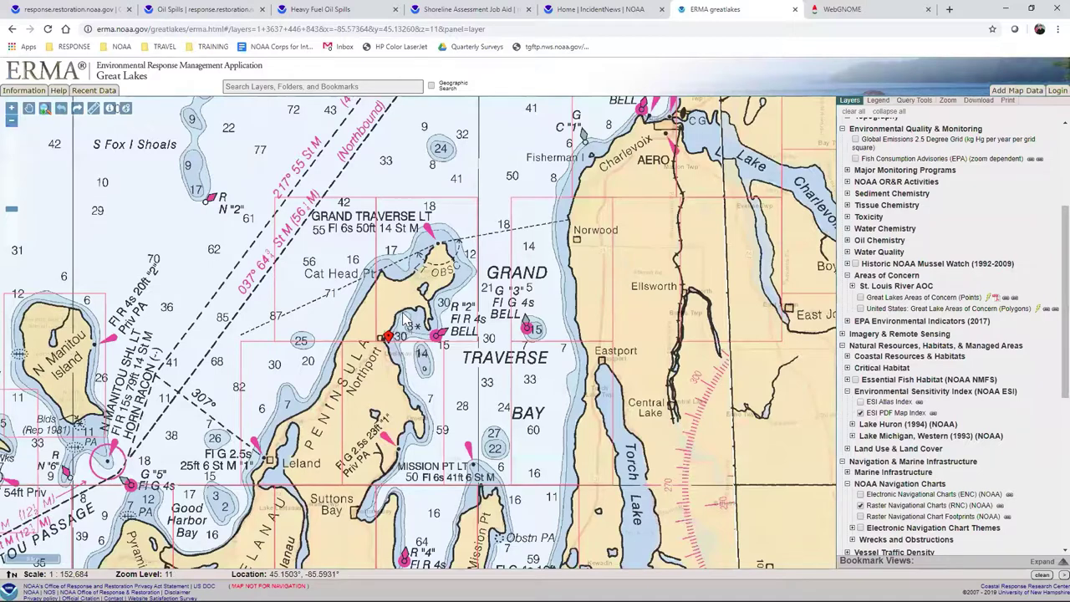
{"action": "left_click", "coordinate": [406, 318]}
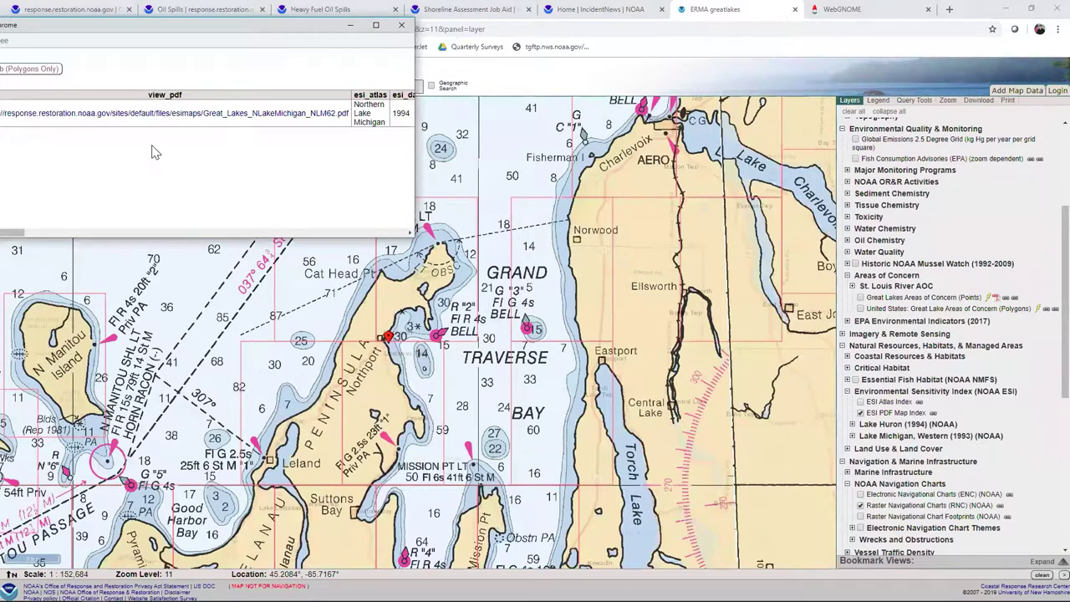
Step: Open the Northern Lake Michigan NLM62 ESI map PDF and examine the shoreline and resource symbols around Northport Bay and Cathead Bay
{"action": "left_click", "coordinate": [136, 113]}
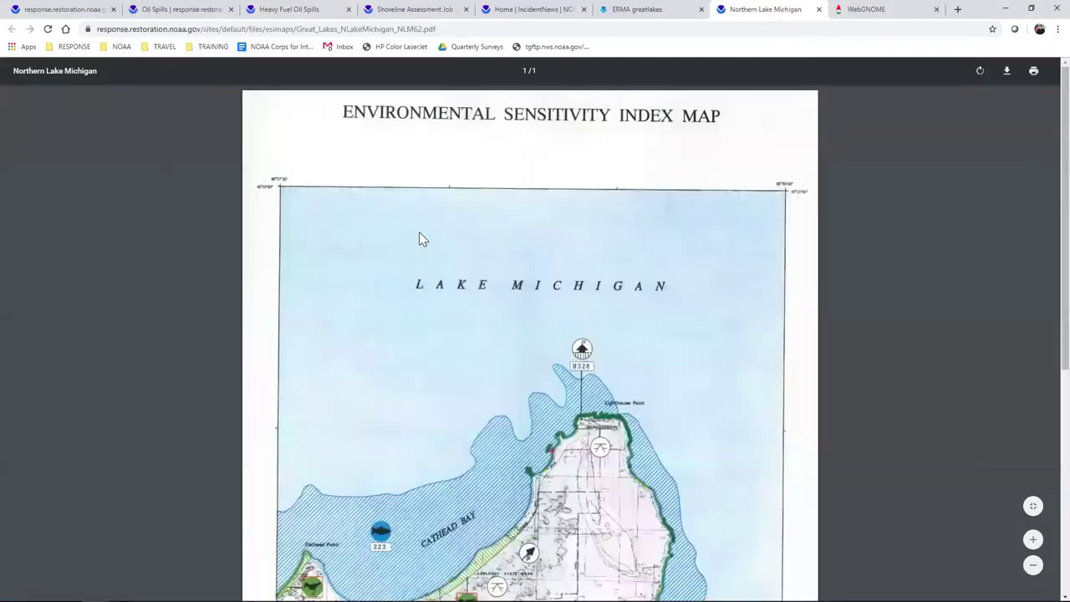
{"action": "scroll", "coordinate": [495, 422], "scroll_direction": "down", "scroll_amount": 3}
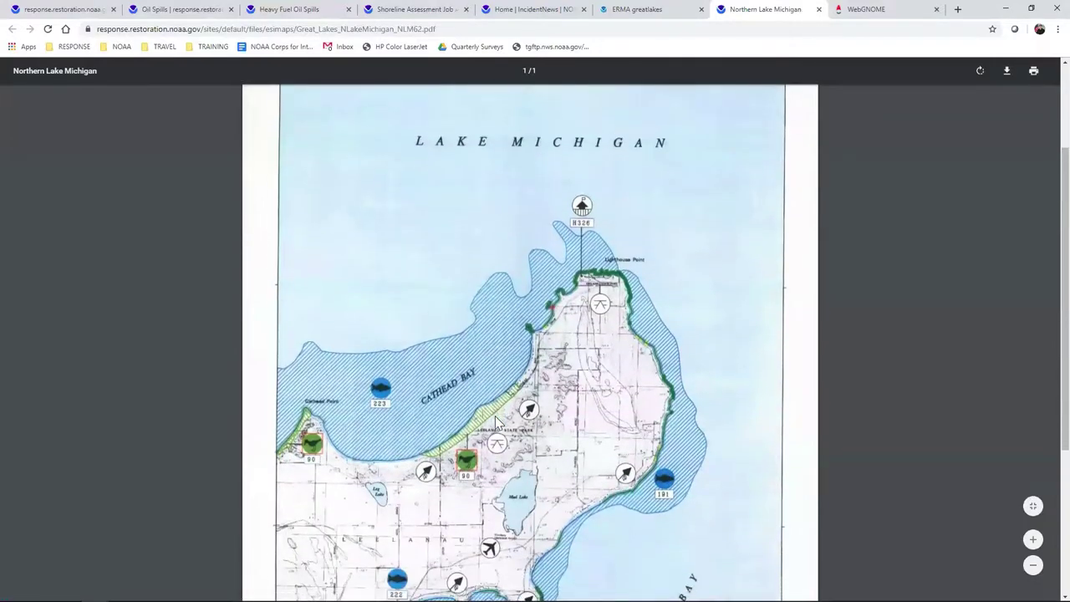
{"action": "scroll", "coordinate": [493, 426], "scroll_direction": "down", "scroll_amount": 2}
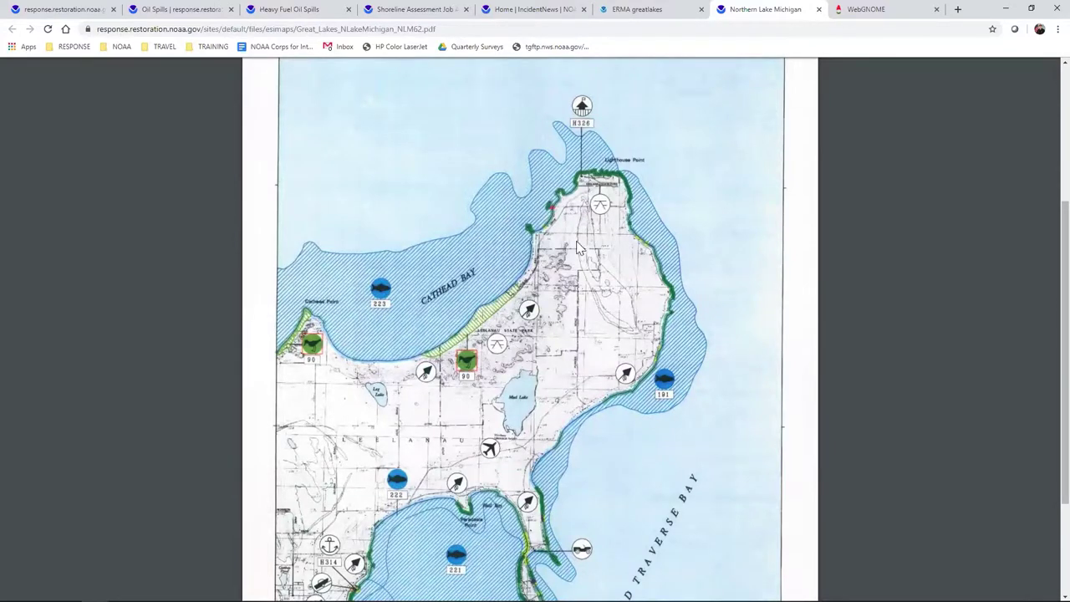
{"action": "scroll", "coordinate": [539, 428], "scroll_direction": "down", "scroll_amount": 3}
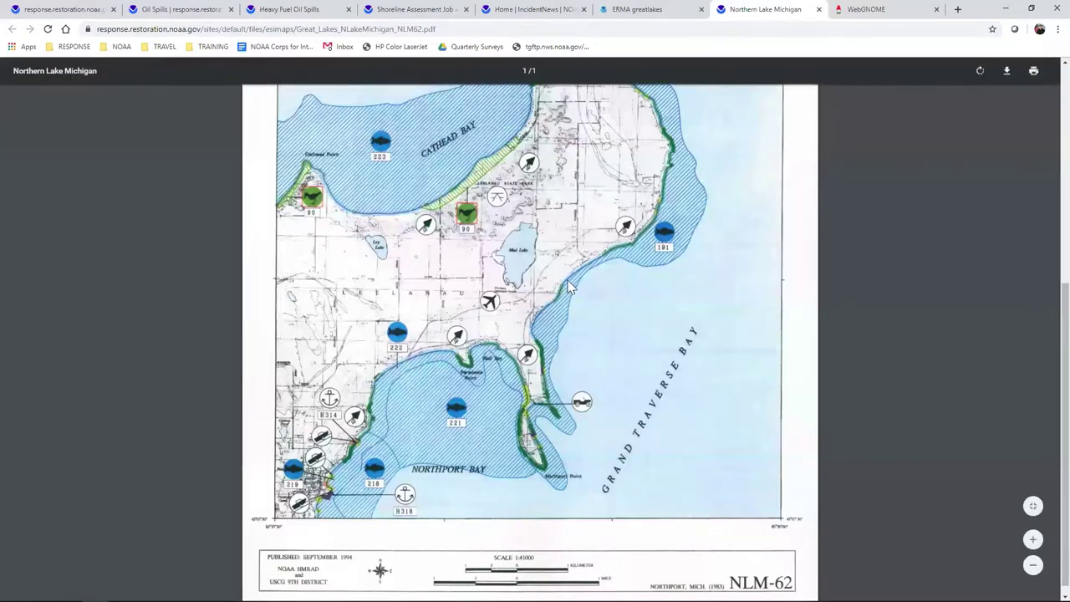
{"action": "scroll", "coordinate": [598, 123], "scroll_direction": "up", "scroll_amount": 1}
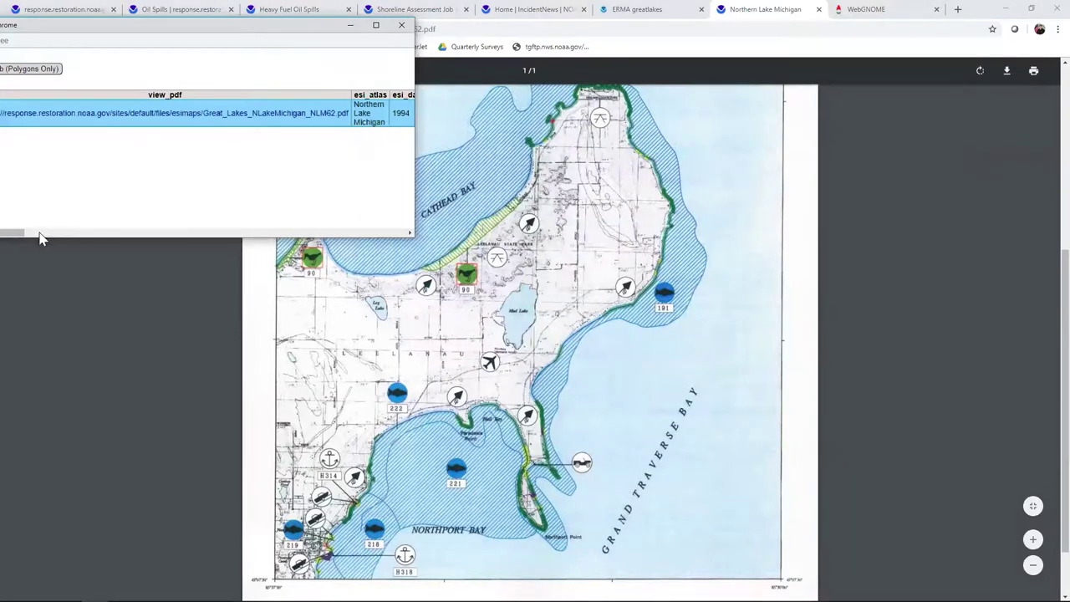
Step: Open the ESI legend PDF from the query results, review its shoreline rankings, symbols and interpretation guidelines, and return to the map PDF
{"action": "left_click_drag", "start_coordinate": [11, 232], "coordinate": [260, 246]}
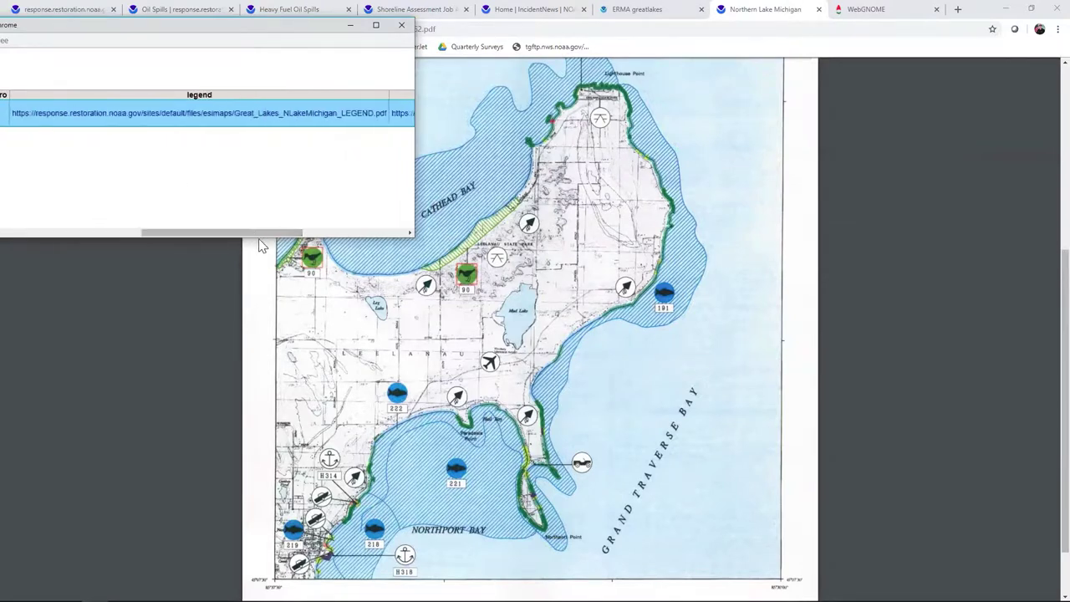
{"action": "left_click", "coordinate": [204, 113]}
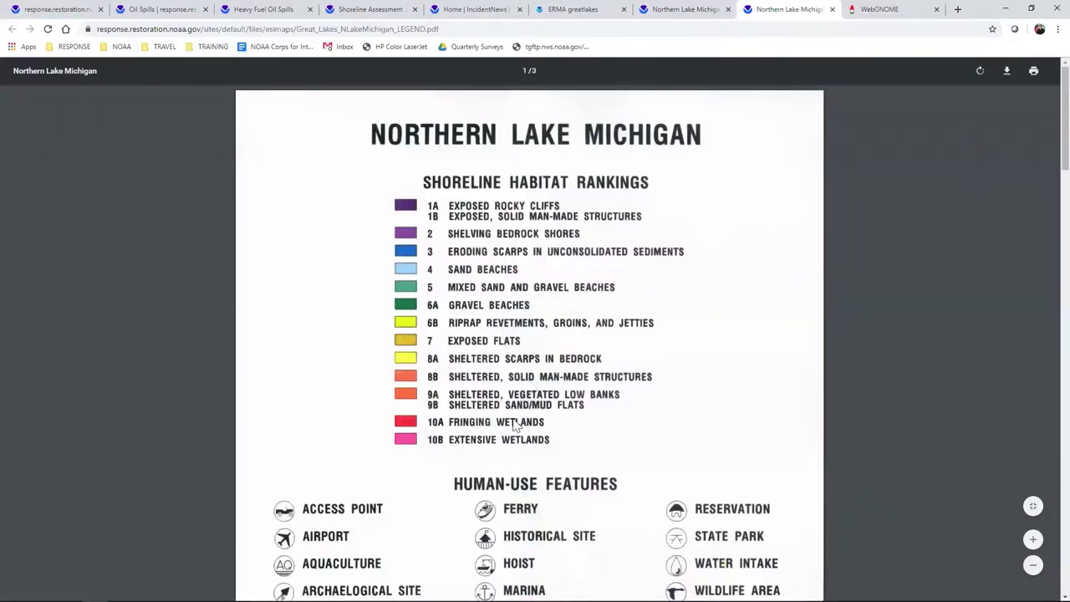
{"action": "scroll", "coordinate": [512, 429], "scroll_direction": "down", "scroll_amount": 3}
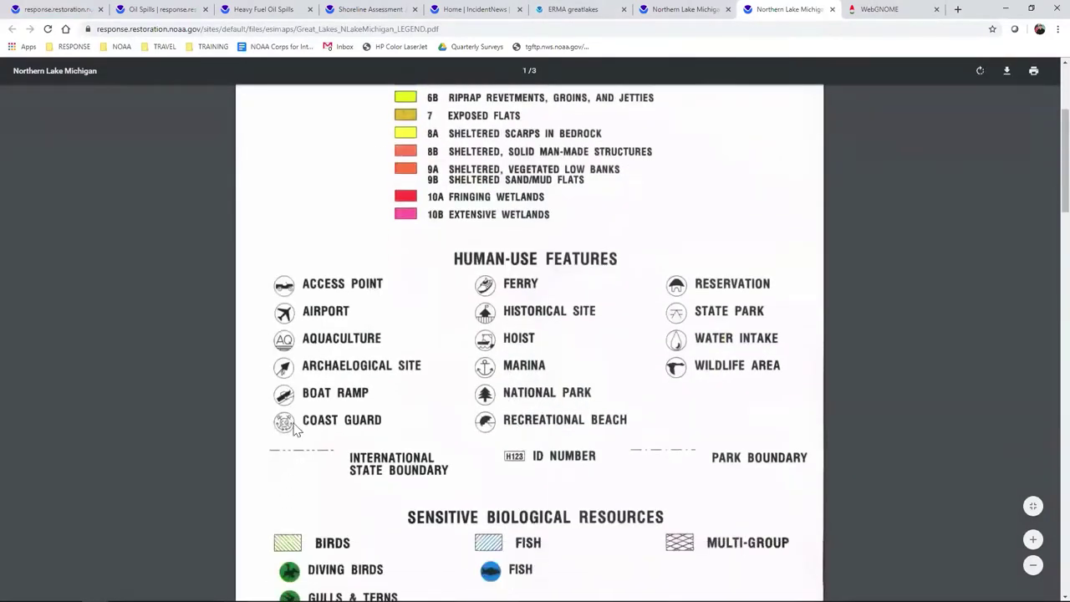
{"action": "scroll", "coordinate": [491, 408], "scroll_direction": "down", "scroll_amount": 4}
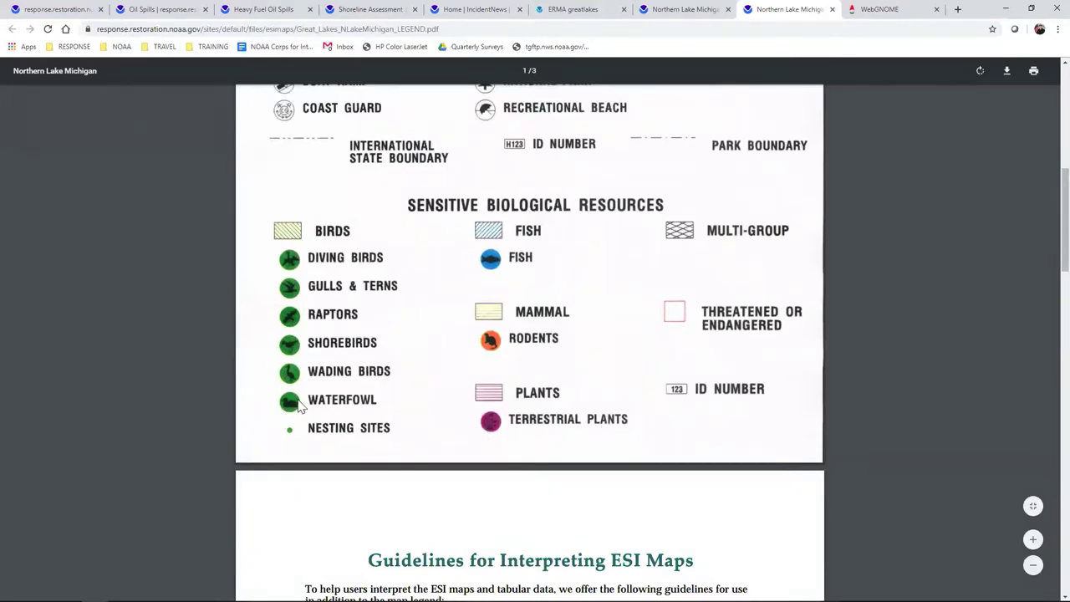
{"action": "scroll", "coordinate": [459, 346], "scroll_direction": "down", "scroll_amount": 5}
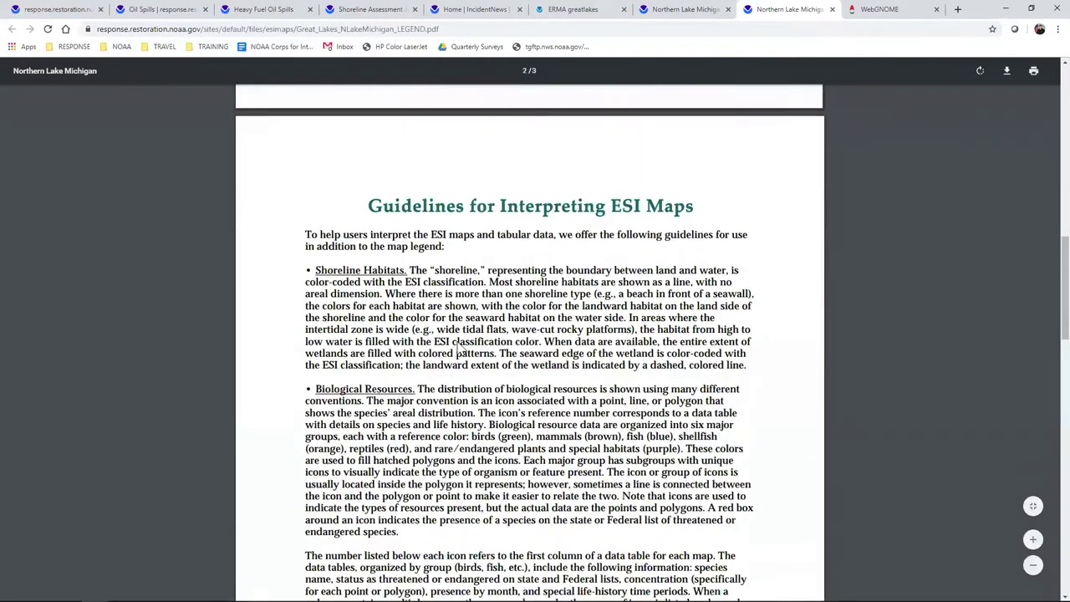
{"action": "scroll", "coordinate": [470, 478], "scroll_direction": "down", "scroll_amount": 4}
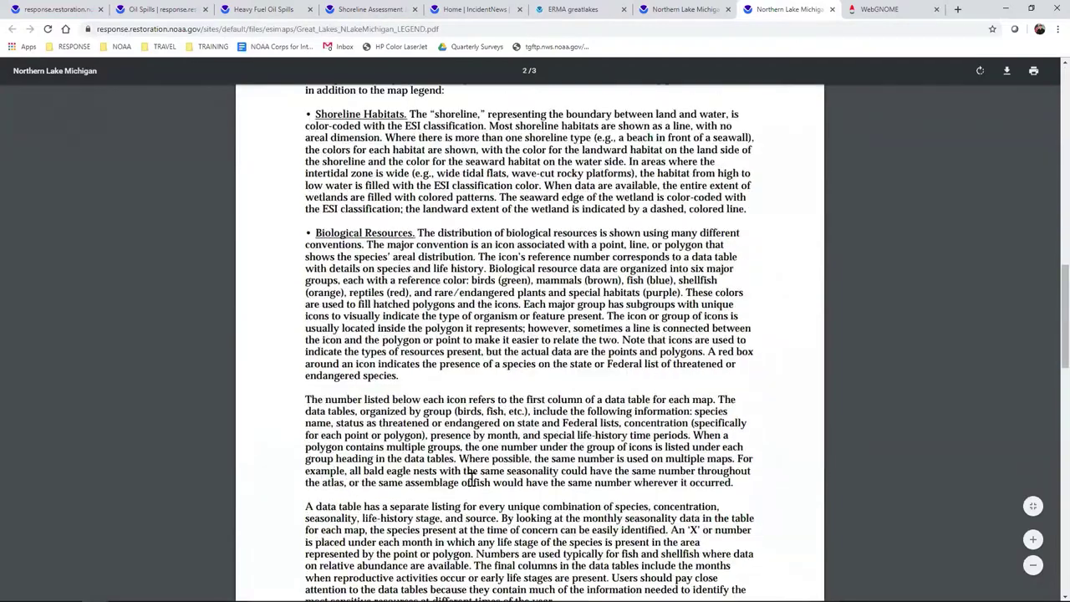
{"action": "scroll", "coordinate": [470, 478], "scroll_direction": "up", "scroll_amount": 15}
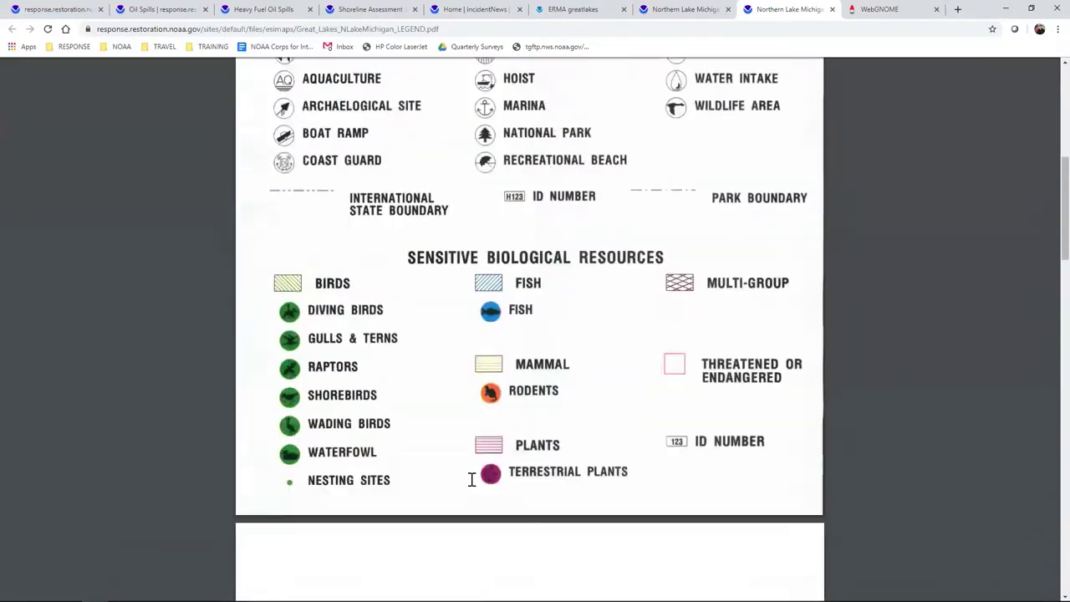
{"action": "scroll", "coordinate": [470, 478], "scroll_direction": "up", "scroll_amount": 1}
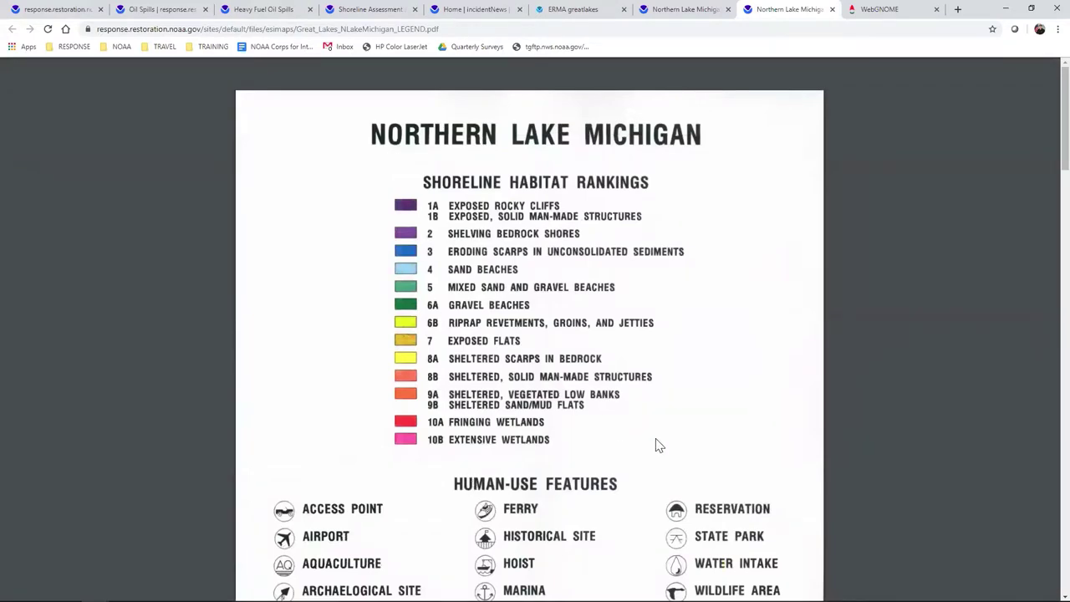
{"action": "left_click", "coordinate": [683, 15]}
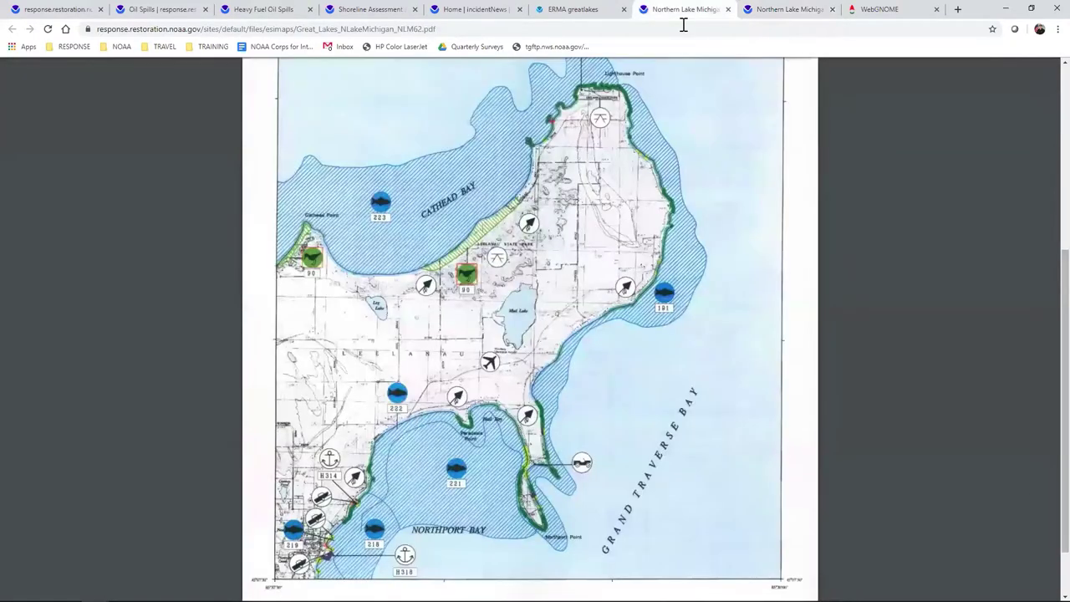
Step: Return to ERMA Great Lakes and look over the layer list and the raster chart around Northport in closer detail
{"action": "left_click", "coordinate": [594, 18]}
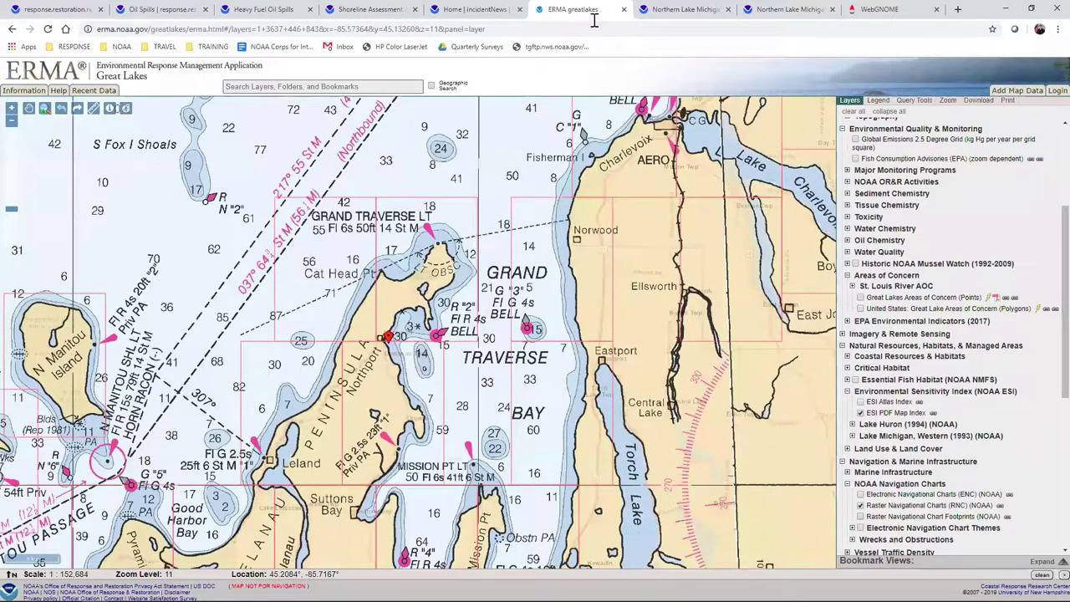
{"action": "scroll", "coordinate": [971, 410], "scroll_direction": "down", "scroll_amount": 5}
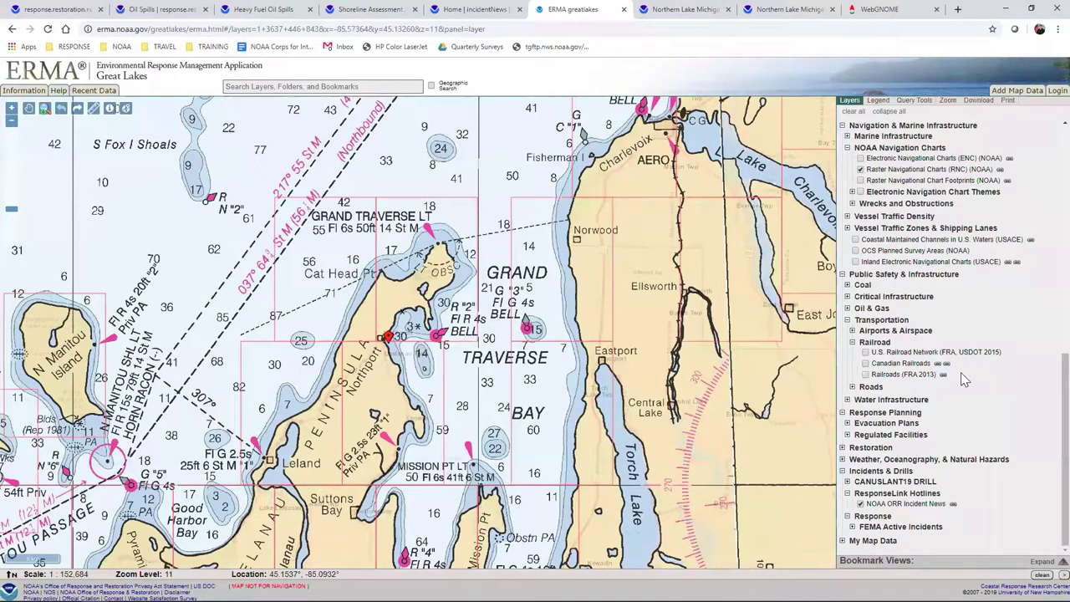
{"action": "scroll", "coordinate": [960, 372], "scroll_direction": "up", "scroll_amount": 1}
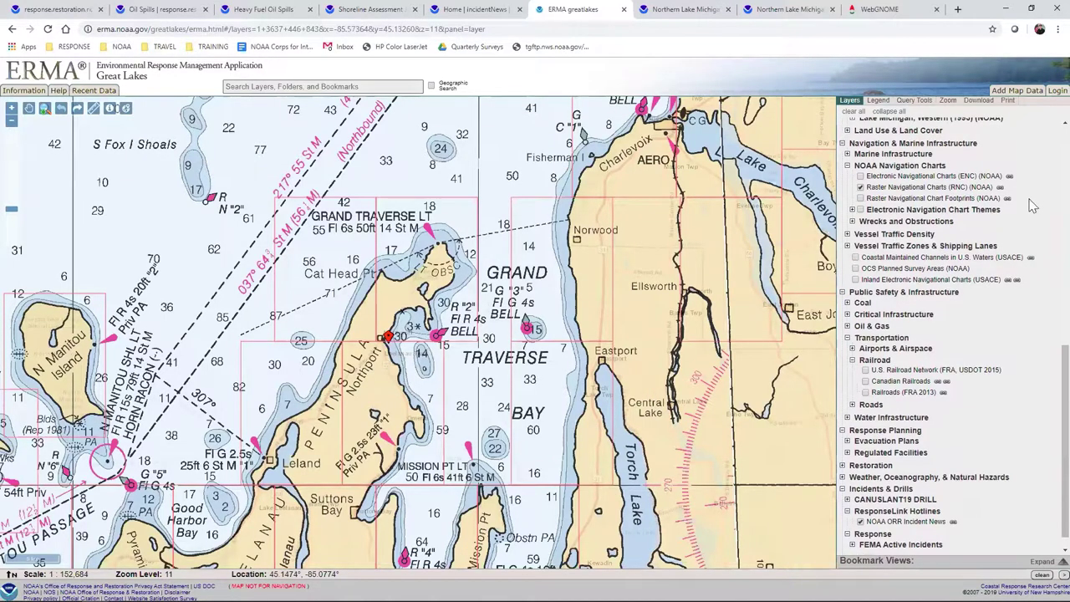
{"action": "scroll", "coordinate": [1030, 205], "scroll_direction": "up", "scroll_amount": 4}
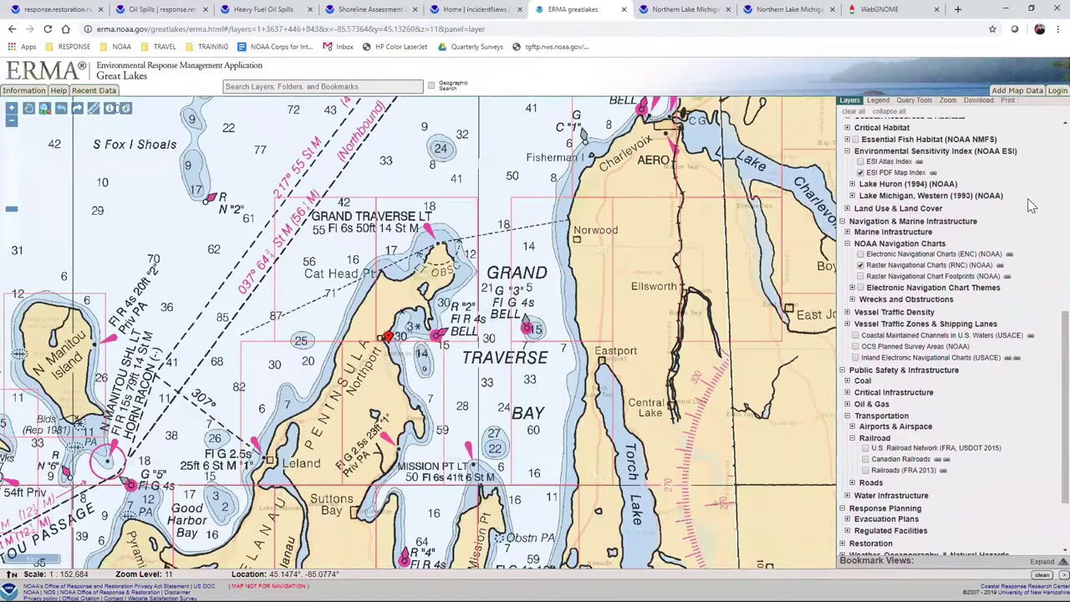
{"action": "scroll", "coordinate": [389, 352], "scroll_direction": "up", "scroll_amount": 2}
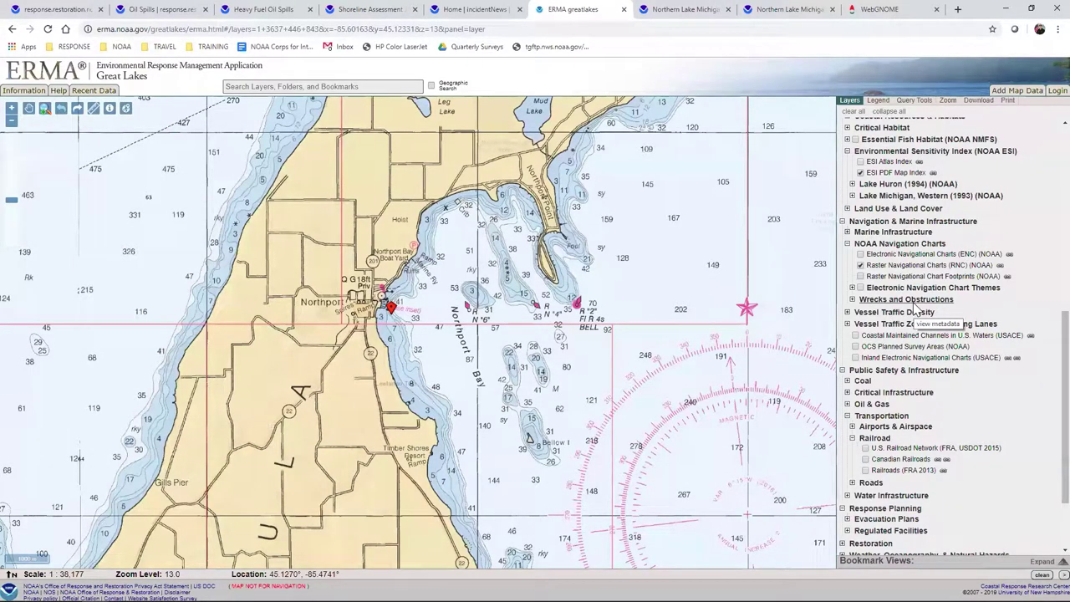
{"action": "scroll", "coordinate": [919, 301], "scroll_direction": "up", "scroll_amount": 5}
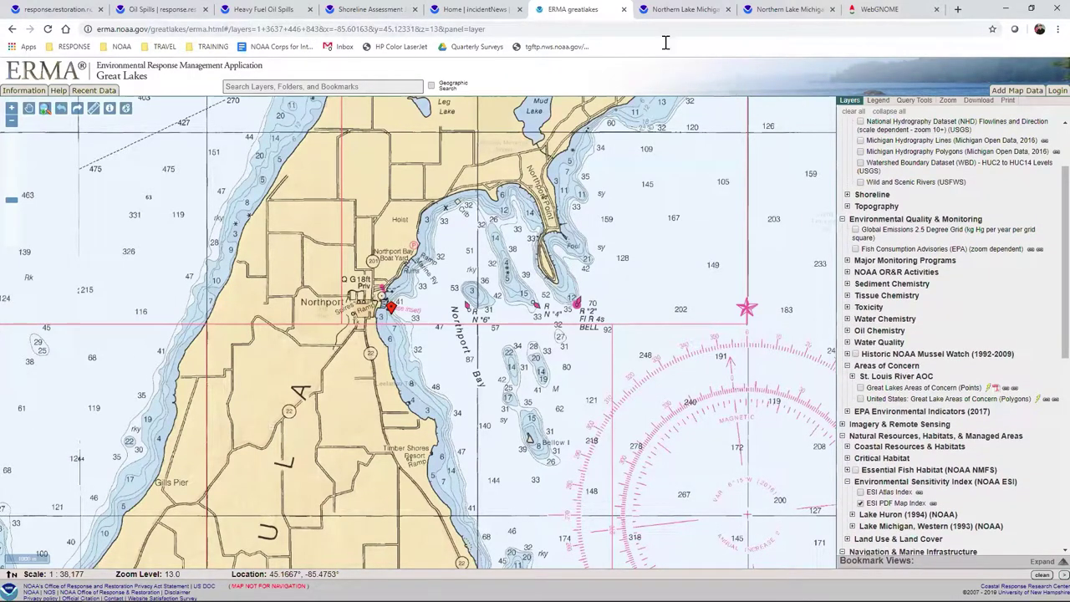
Step: Switch to WebGNOME and load the Detroit River, MI location file
{"action": "left_click", "coordinate": [873, 10]}
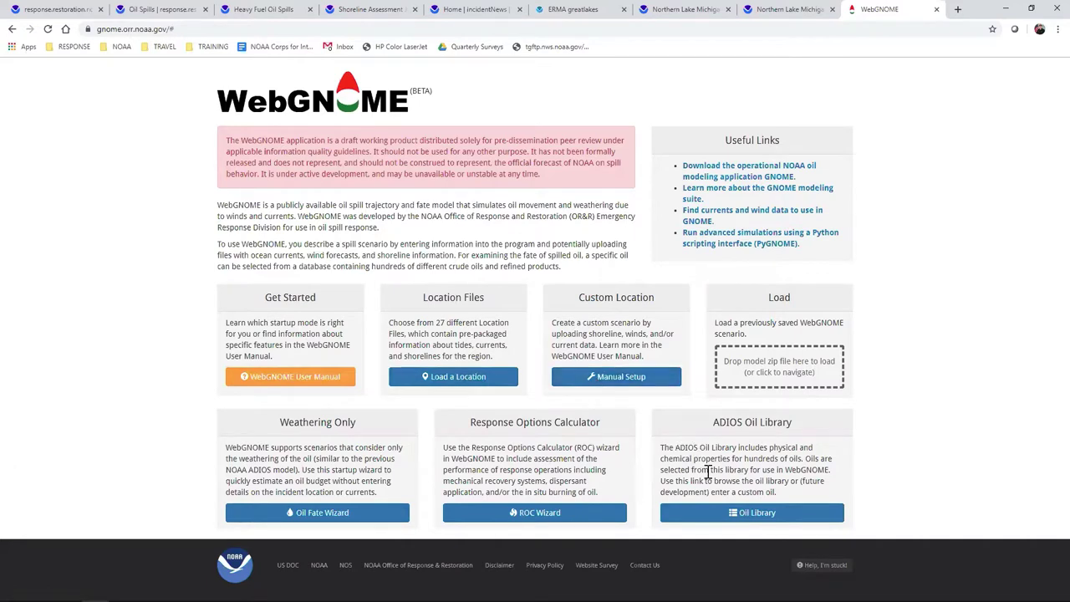
{"action": "left_click", "coordinate": [748, 515]}
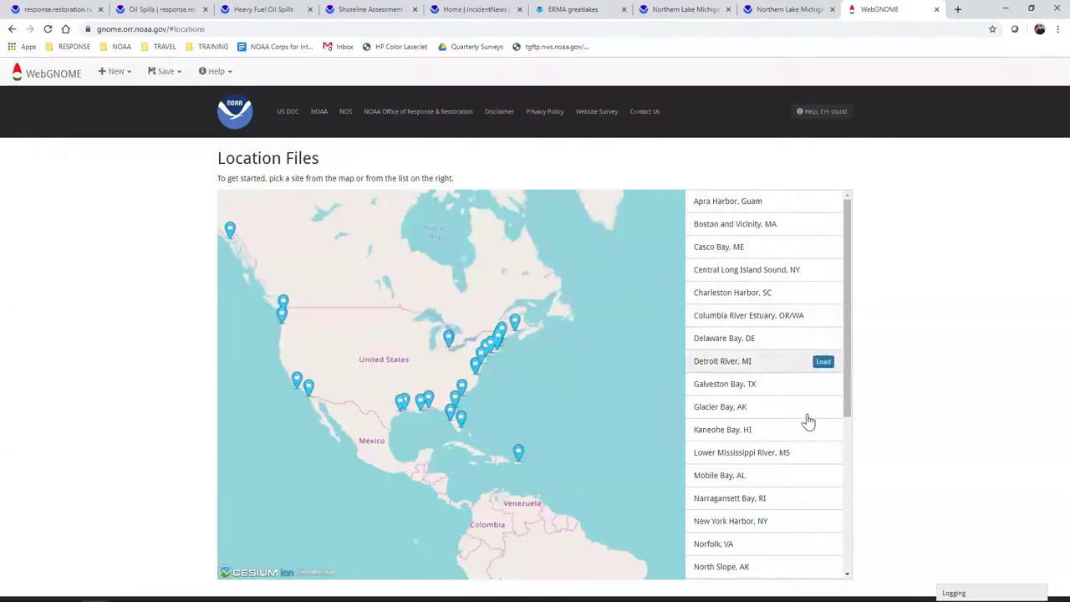
{"action": "scroll", "coordinate": [849, 320], "scroll_direction": "down", "scroll_amount": 2}
{"action": "left_click_drag", "start_coordinate": [835, 456], "coordinate": [845, 363]}
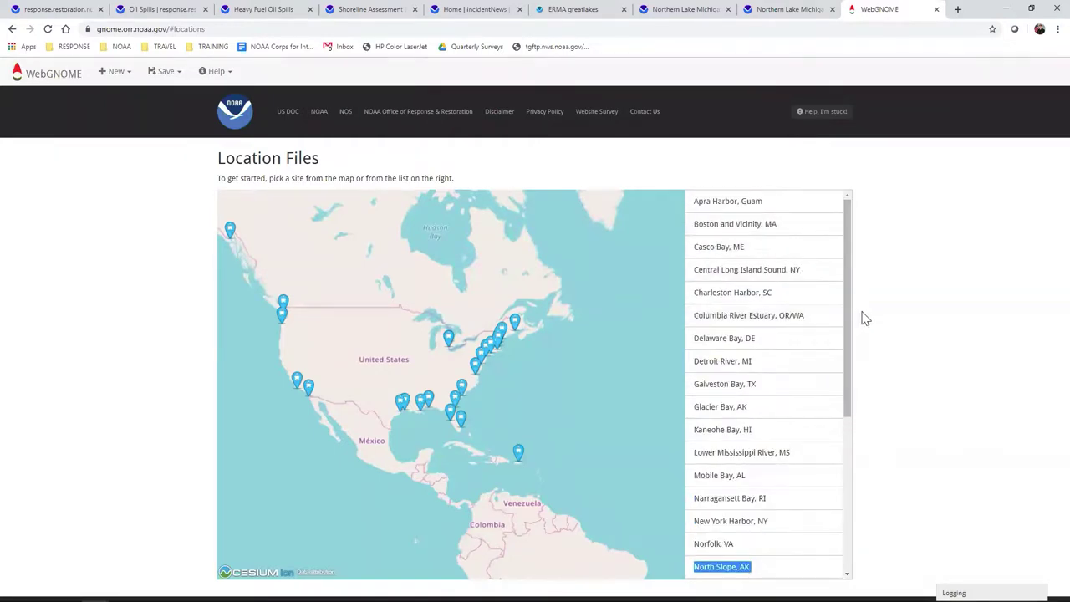
{"action": "left_click", "coordinate": [723, 367]}
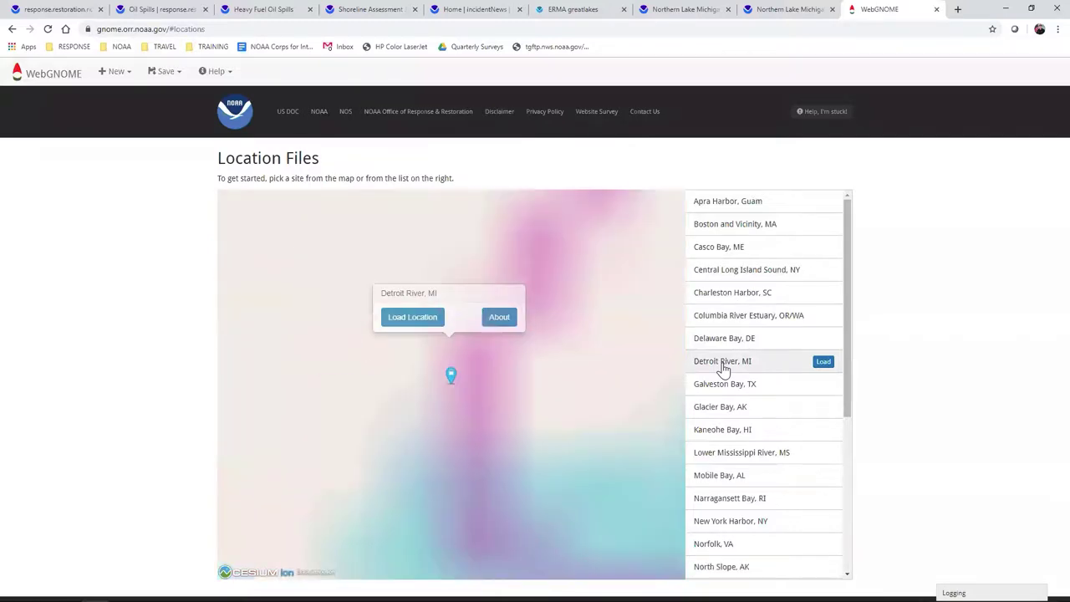
{"action": "left_click", "coordinate": [824, 362]}
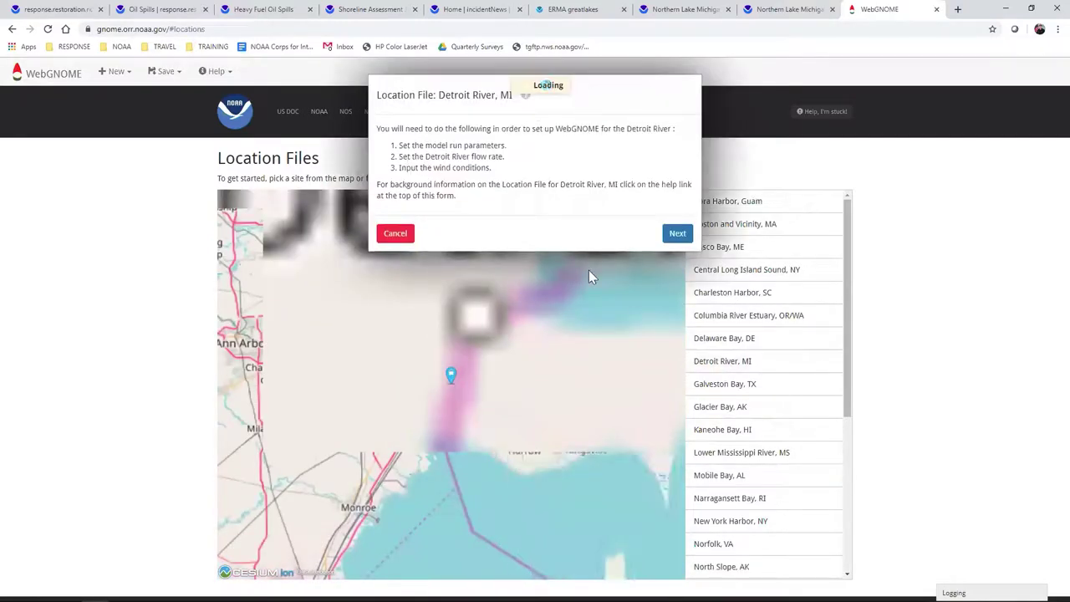
Step: Accept the default Detroit River model settings and complete the river flow form using stage height data
{"action": "left_click", "coordinate": [678, 234]}
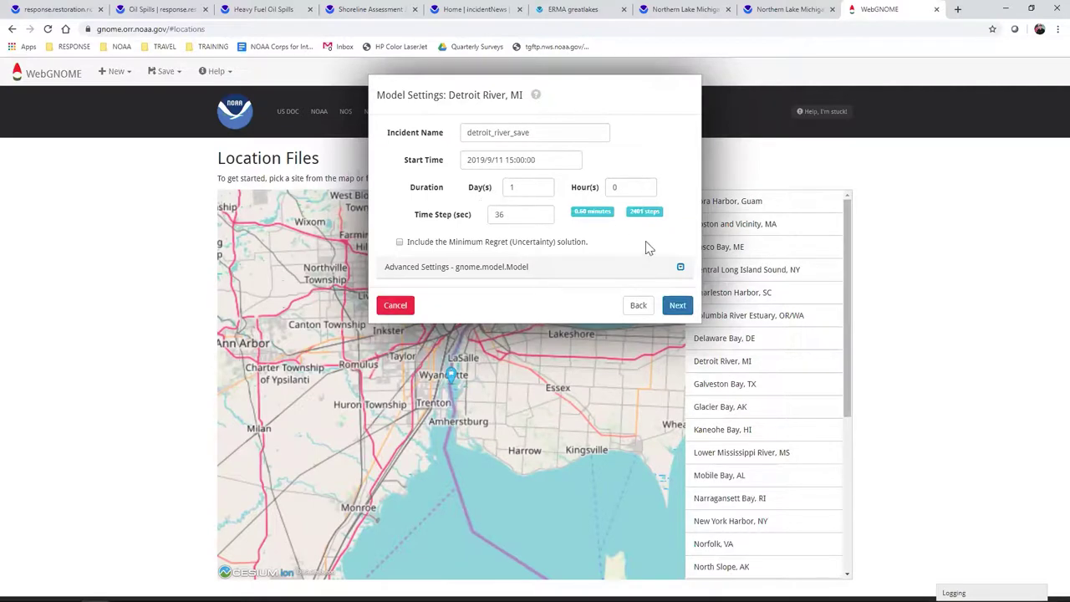
{"action": "left_click", "coordinate": [684, 311]}
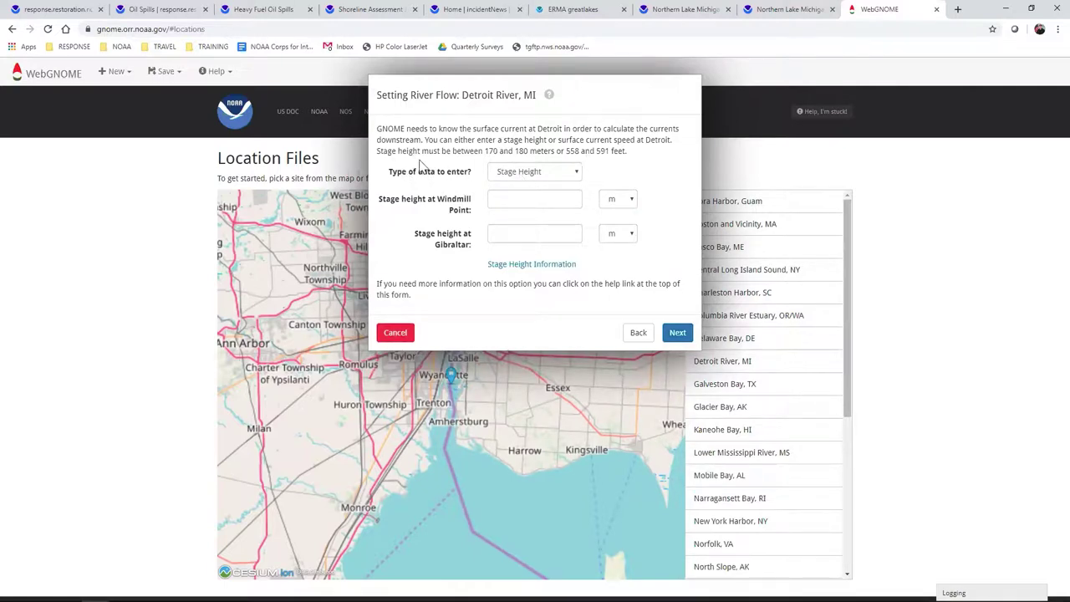
{"action": "left_click", "coordinate": [519, 233]}
{"action": "left_click", "coordinate": [678, 332]}
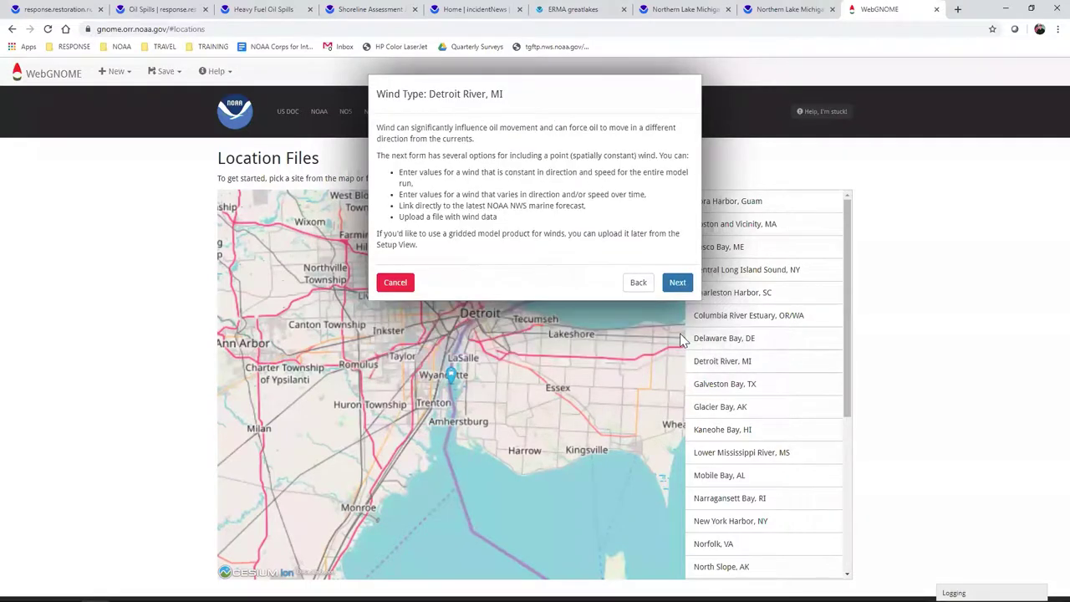
Step: Enter a constant wind speed in knots for the Detroit River model and proceed to the spill type choice
{"action": "left_click", "coordinate": [677, 281]}
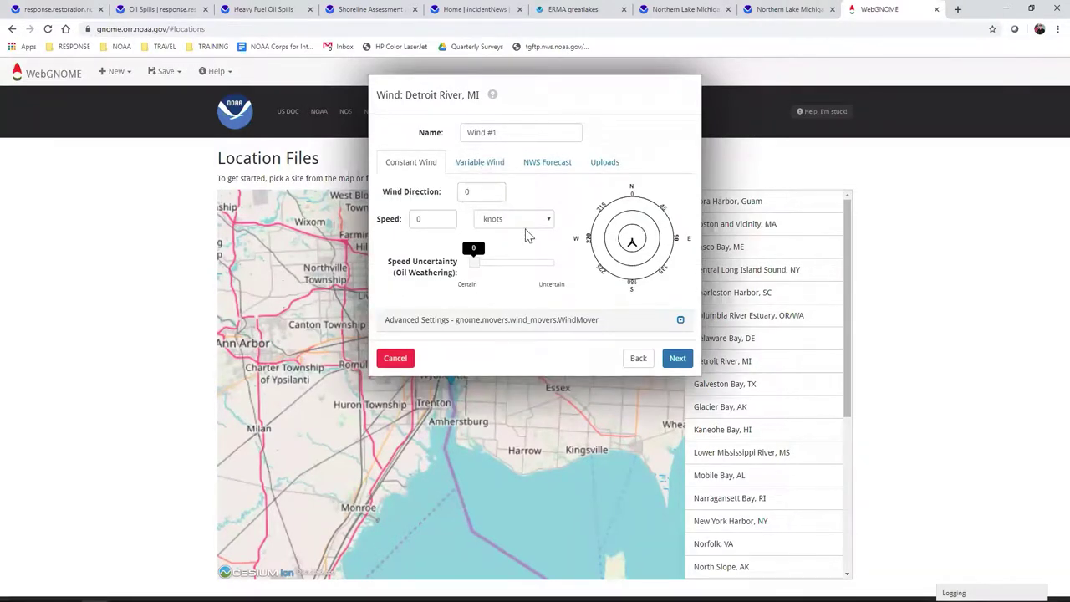
{"action": "double_click", "coordinate": [417, 218]}
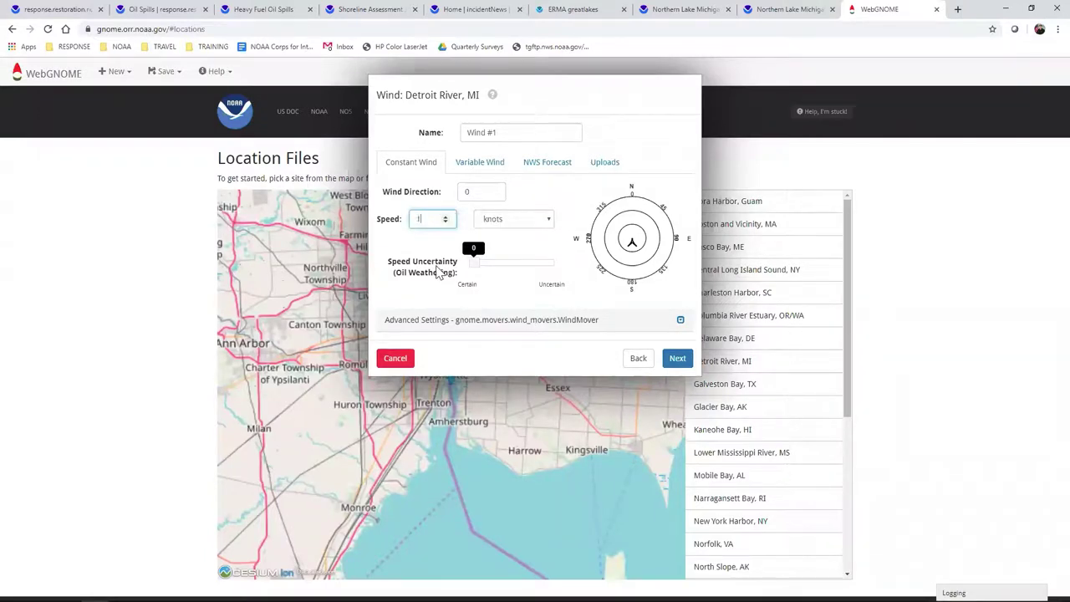
{"action": "left_click", "coordinate": [677, 359]}
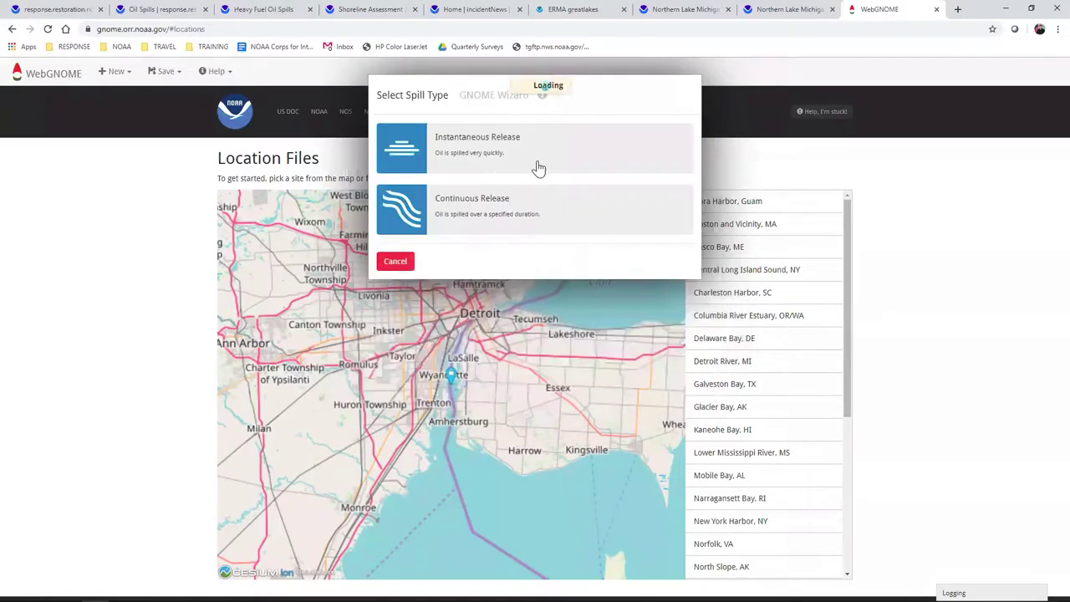
Step: Choose an instantaneous release for the spill and set the amount released to 10000 barrels
{"action": "left_click", "coordinate": [404, 159]}
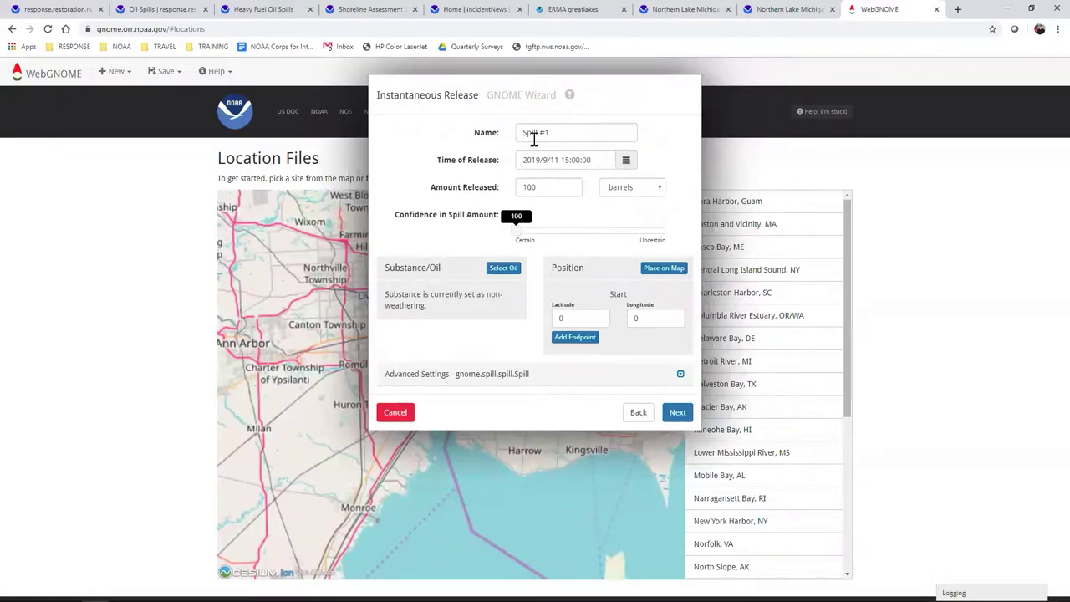
{"action": "double_click", "coordinate": [555, 187]}
{"action": "type", "text": "00"}
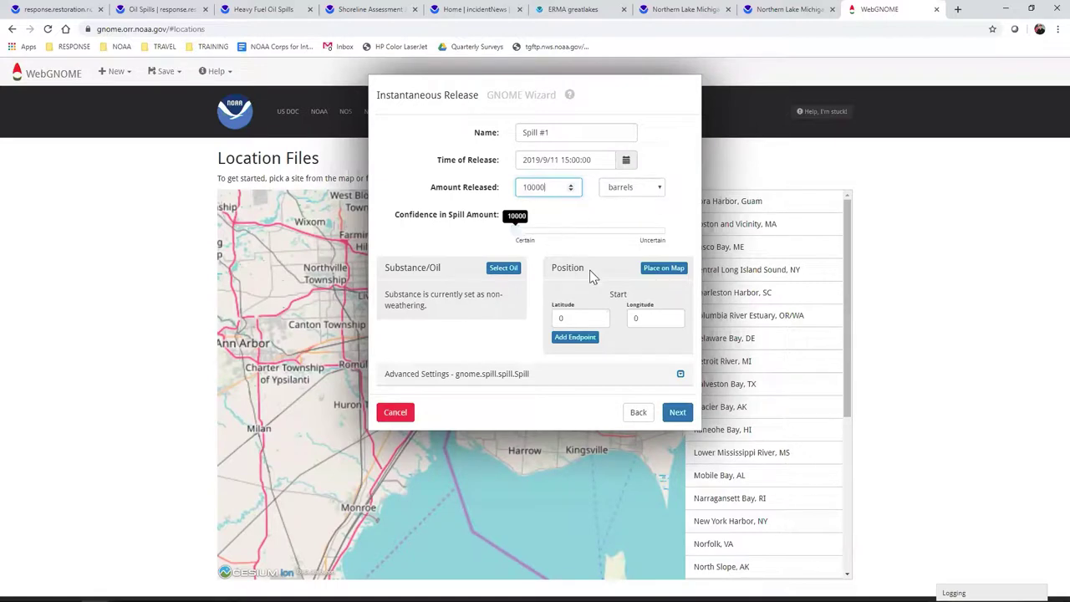
Step: Browse the ADIOS Oil Library and assign *GENERIC HEAVY FUEL OIL as the spill's substance
{"action": "left_click", "coordinate": [506, 269]}
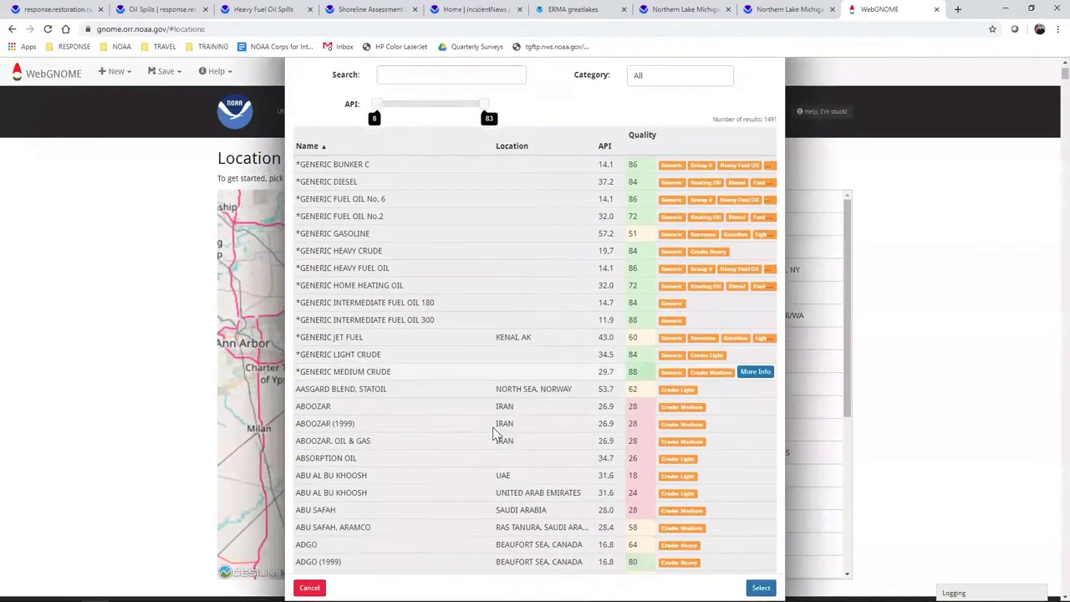
{"action": "scroll", "coordinate": [493, 434], "scroll_direction": "down", "scroll_amount": 15}
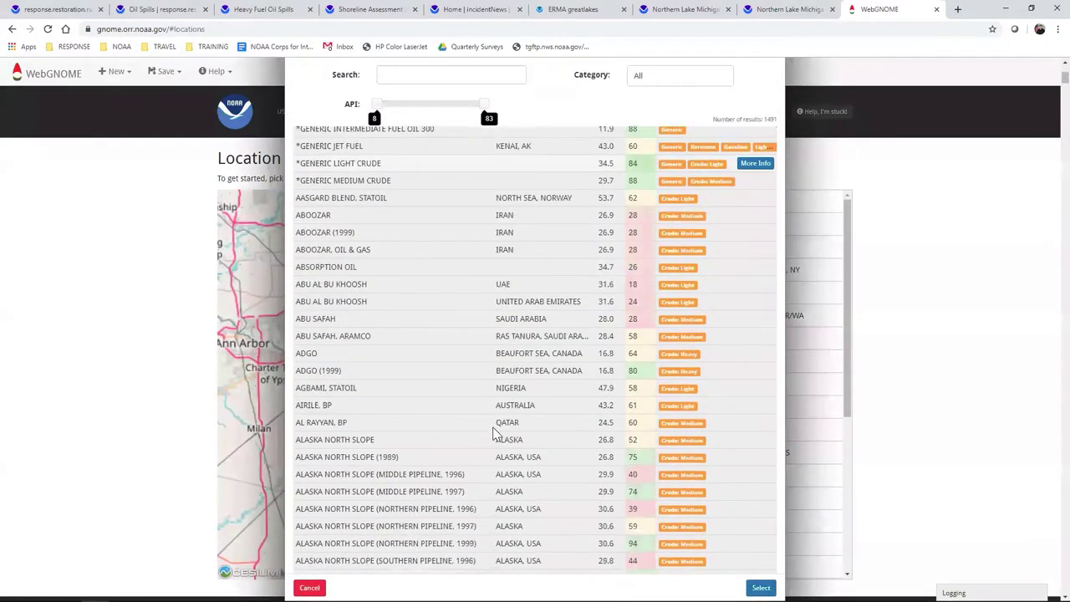
{"action": "scroll", "coordinate": [493, 434], "scroll_direction": "down", "scroll_amount": 8}
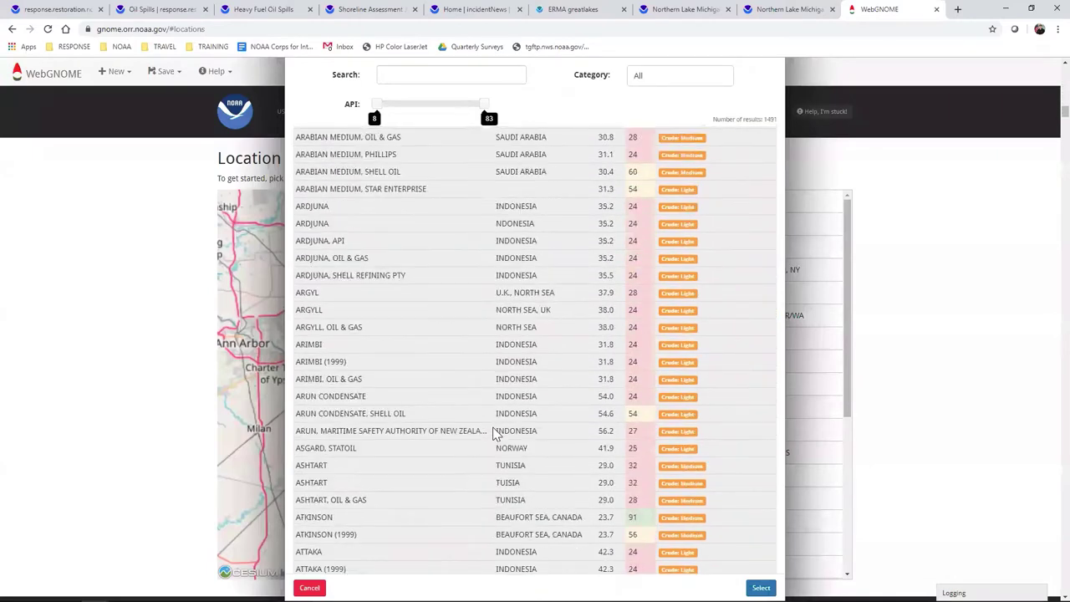
{"action": "scroll", "coordinate": [493, 433], "scroll_direction": "up", "scroll_amount": 20}
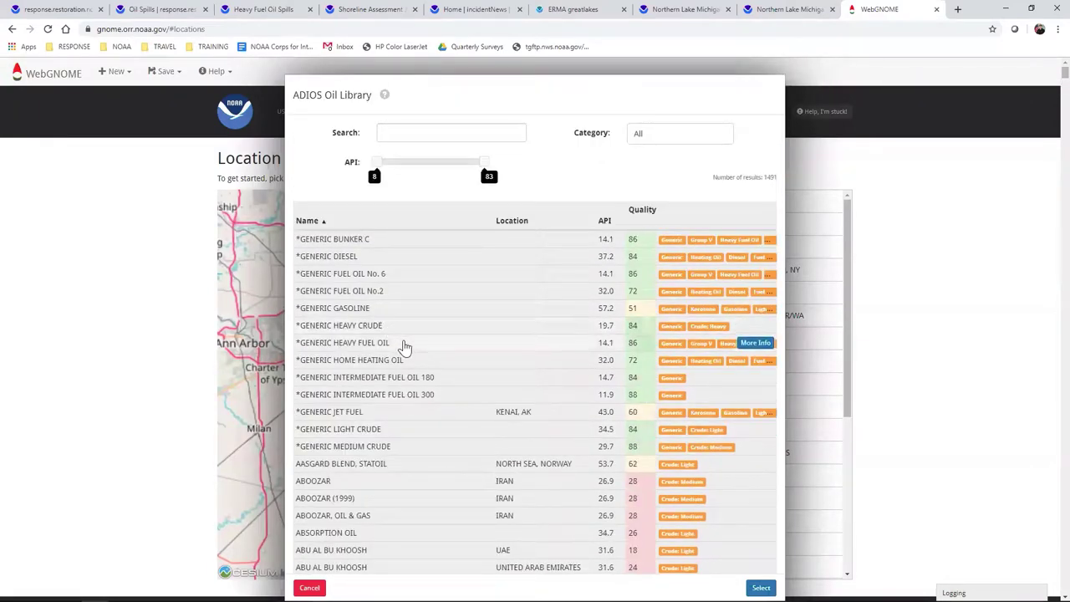
{"action": "left_click", "coordinate": [404, 345]}
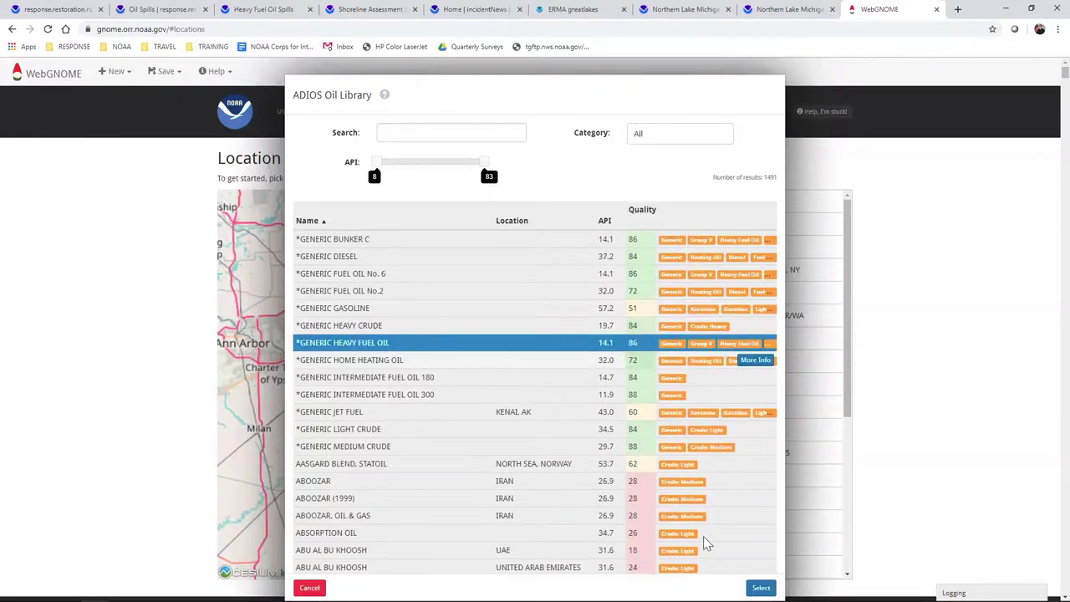
{"action": "left_click", "coordinate": [760, 587]}
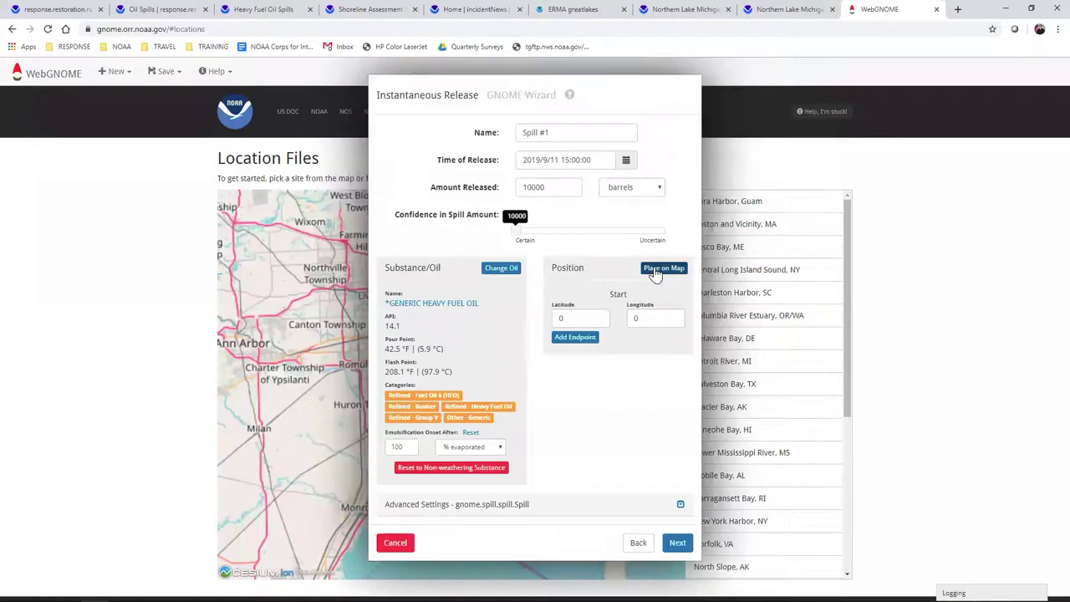
Step: Place a point spill in the Detroit River at about latitude 42.26, longitude -83.11, and proceed to the water properties
{"action": "left_click", "coordinate": [654, 271]}
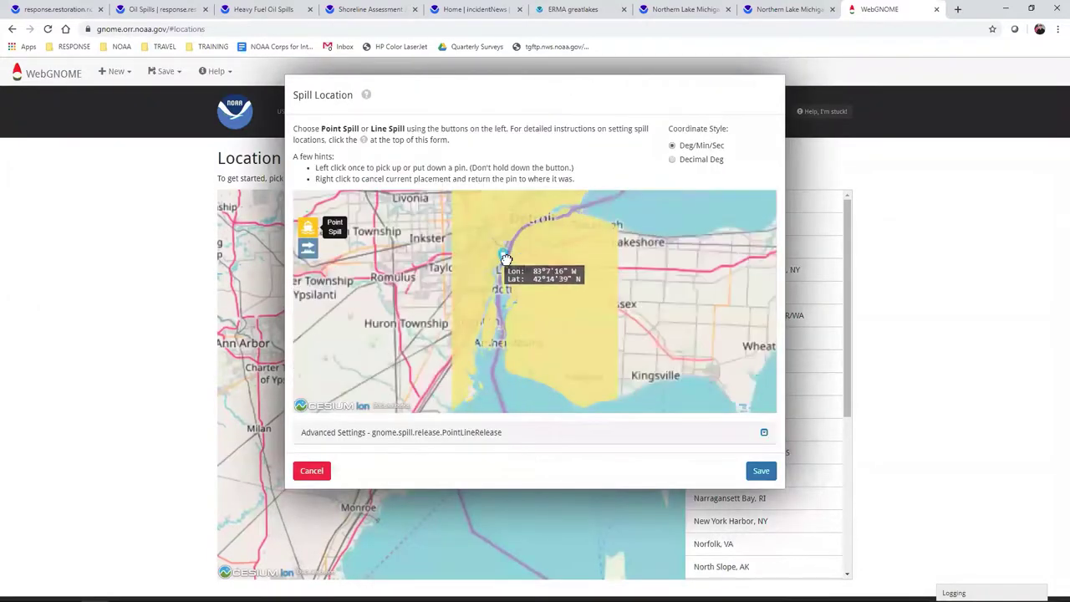
{"action": "left_click", "coordinate": [506, 253]}
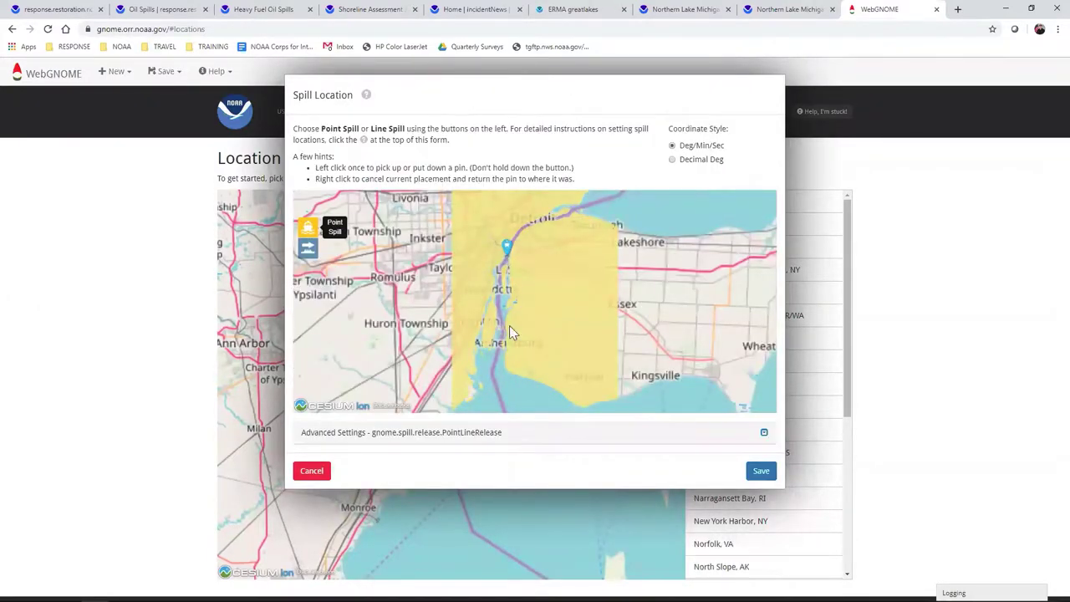
{"action": "left_click", "coordinate": [760, 472]}
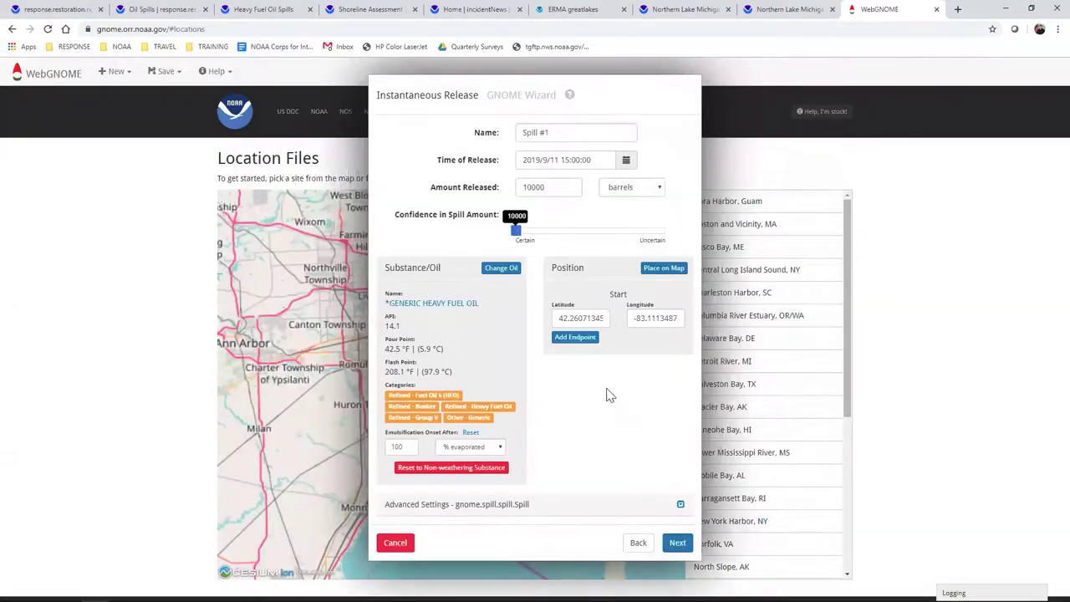
{"action": "left_click", "coordinate": [677, 543]}
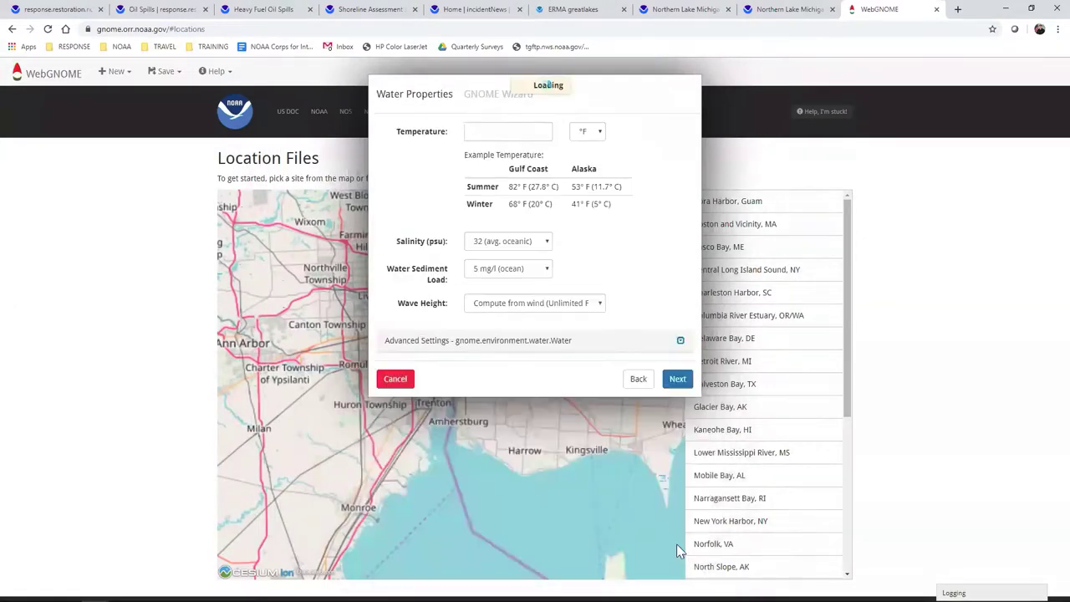
Step: Set the water temperature to 60 °F, salinity to 0 (fresh water) and sediment load to 50 mg/l, and accept the water properties
{"action": "left_click", "coordinate": [527, 132]}
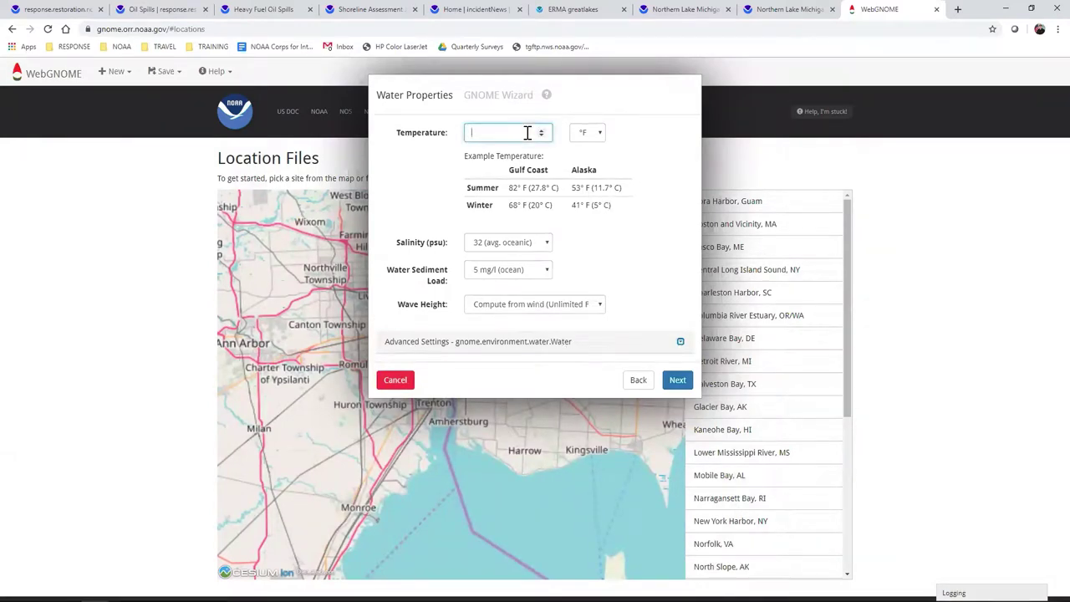
{"action": "left_click", "coordinate": [527, 241]}
{"action": "left_click", "coordinate": [526, 257]}
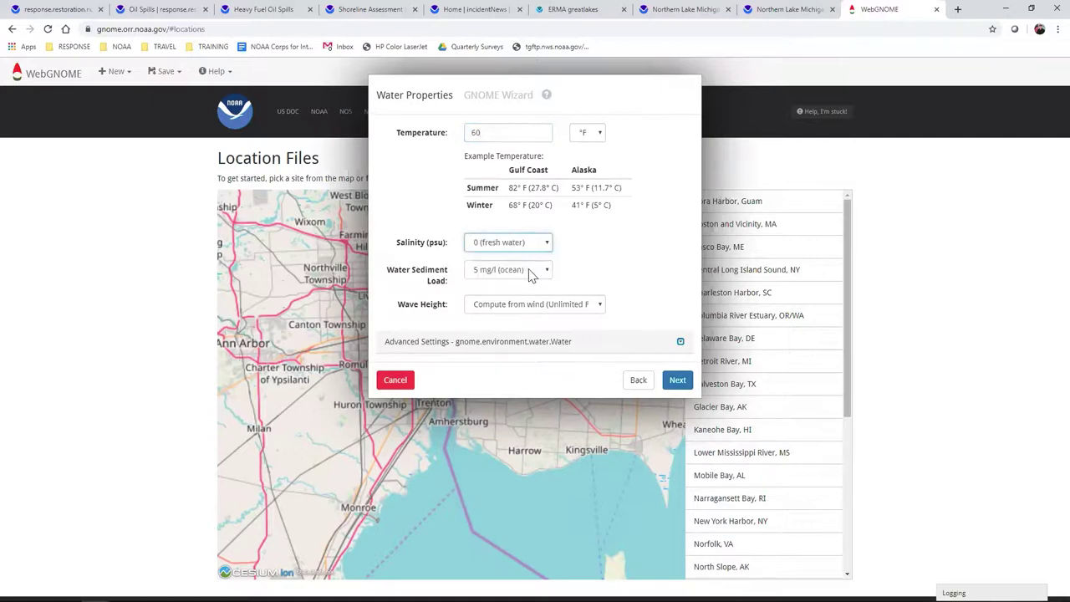
{"action": "left_click", "coordinate": [529, 271]}
{"action": "left_click", "coordinate": [526, 294]}
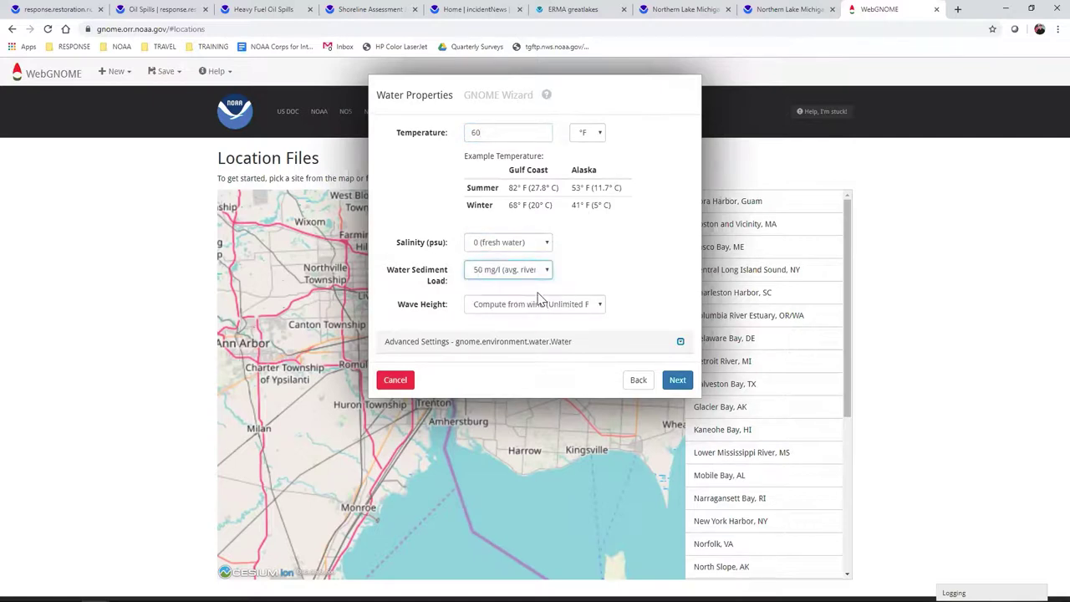
{"action": "left_click", "coordinate": [684, 382]}
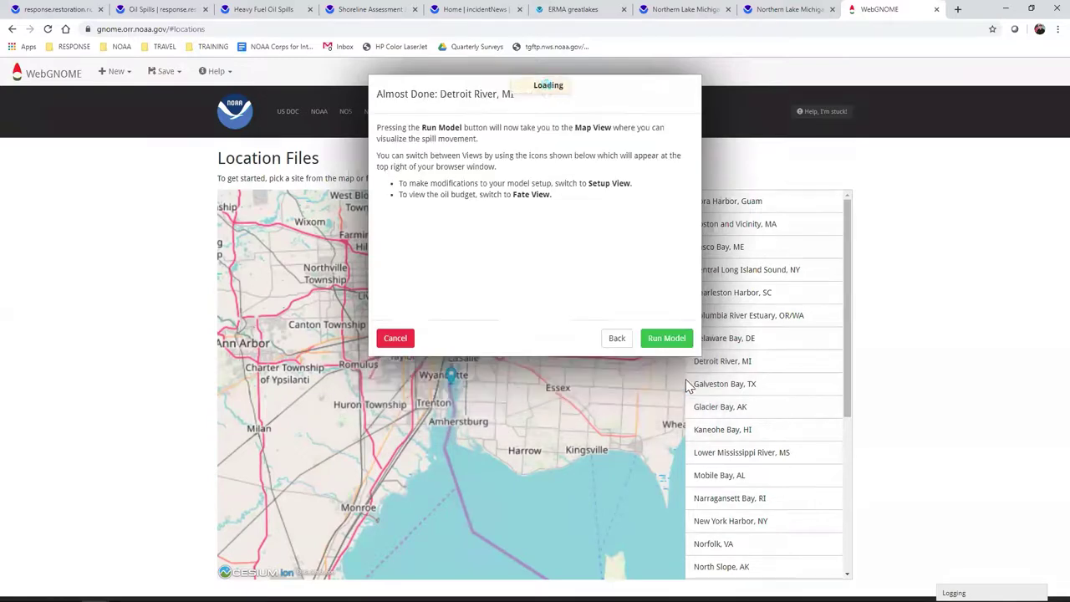
Step: Run the Detroit River model and examine the oil trajectory on the map, including the animation's GIF recording settings
{"action": "left_click", "coordinate": [674, 343]}
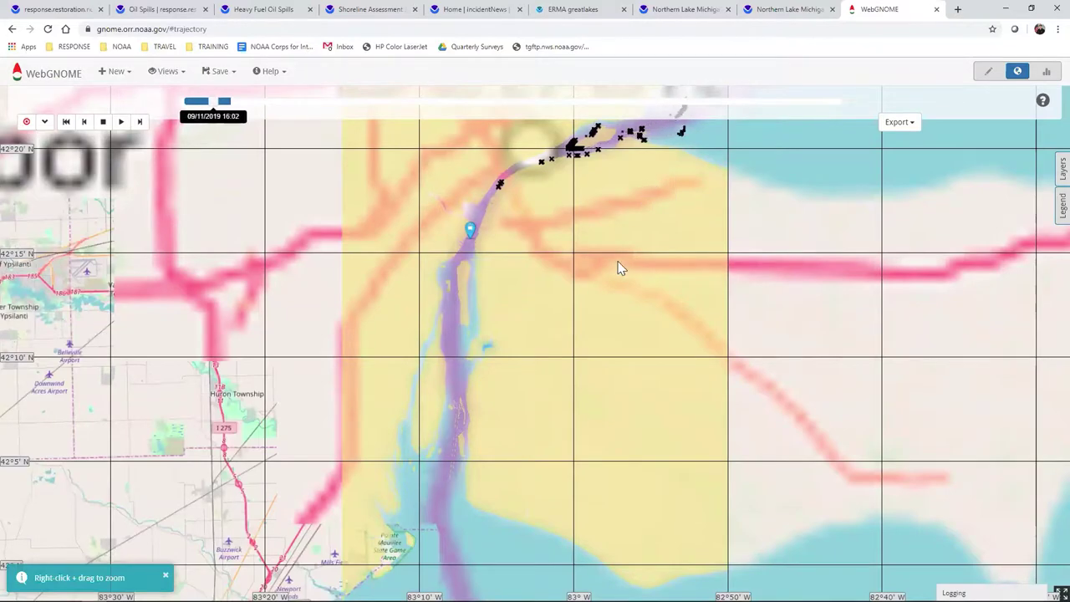
{"action": "left_click_drag", "start_coordinate": [635, 229], "coordinate": [619, 355]}
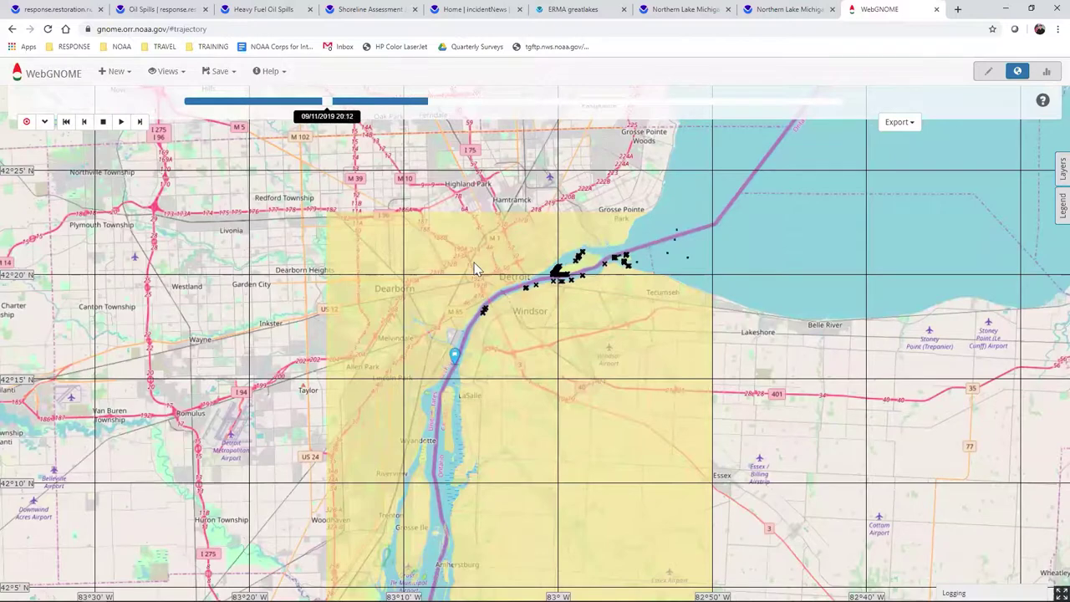
{"action": "left_click", "coordinate": [44, 121]}
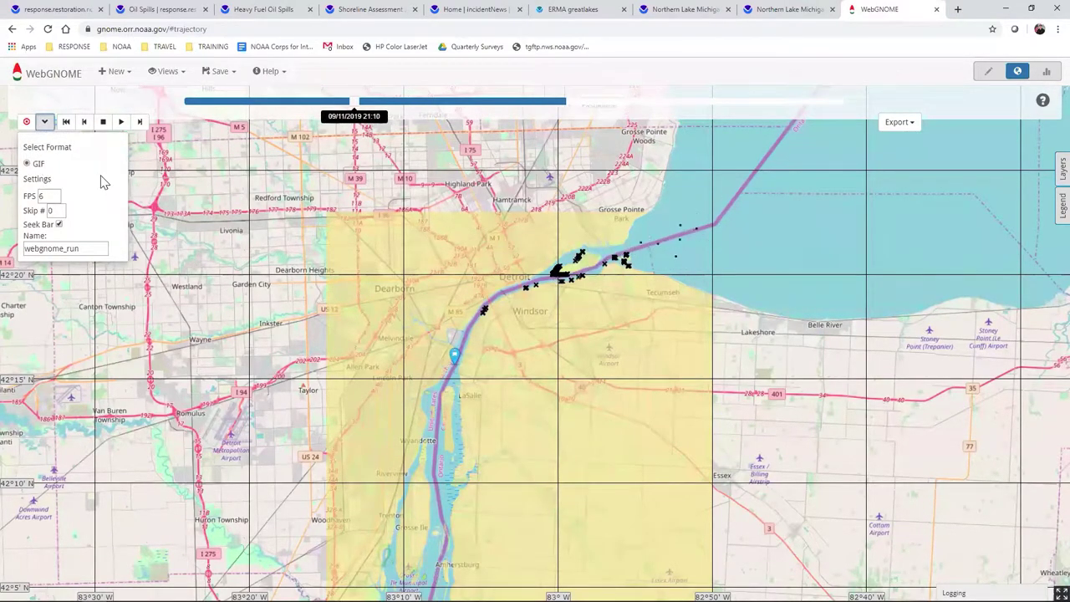
{"action": "left_click", "coordinate": [44, 121]}
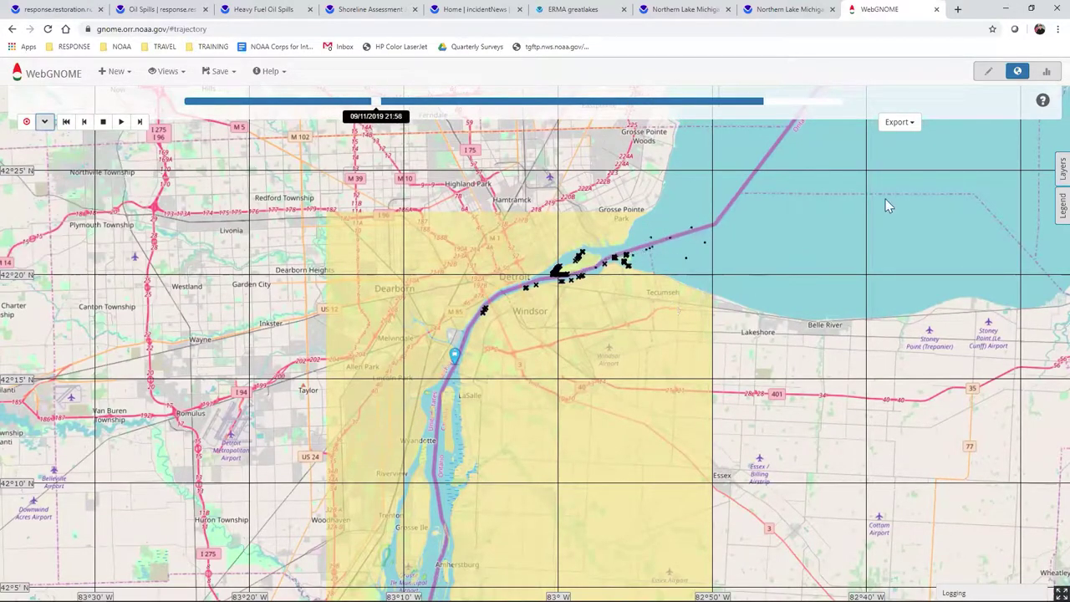
Step: Review the scenario setup, from the model settings, wind and water down to the currents, spill, oil removal options and simulation timeline
{"action": "left_click", "coordinate": [987, 72]}
{"action": "key", "text": "ctrl+a"}
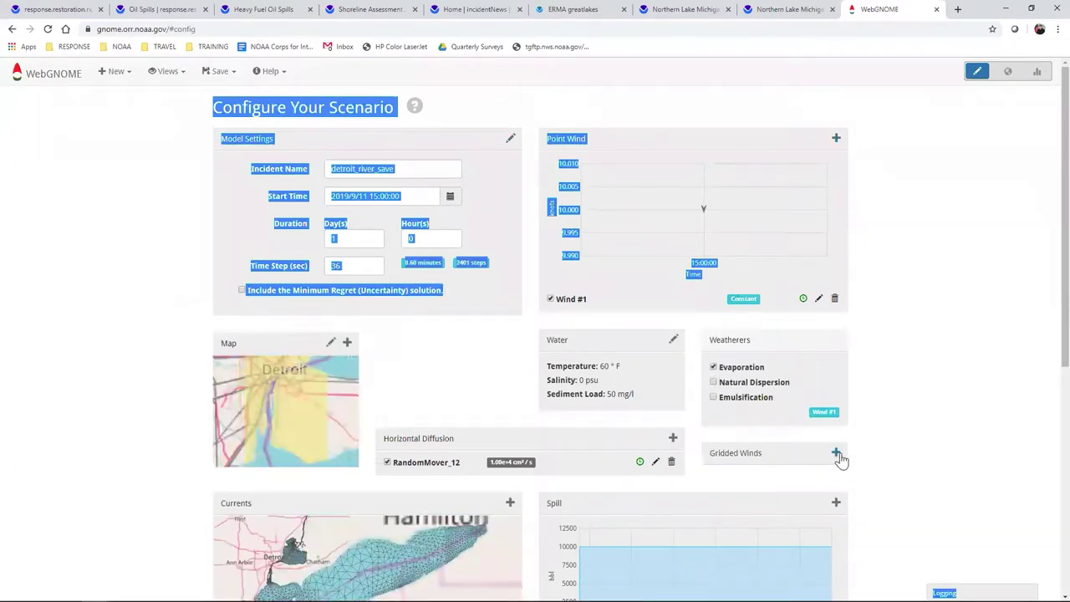
{"action": "scroll", "coordinate": [915, 449], "scroll_direction": "down", "scroll_amount": 3}
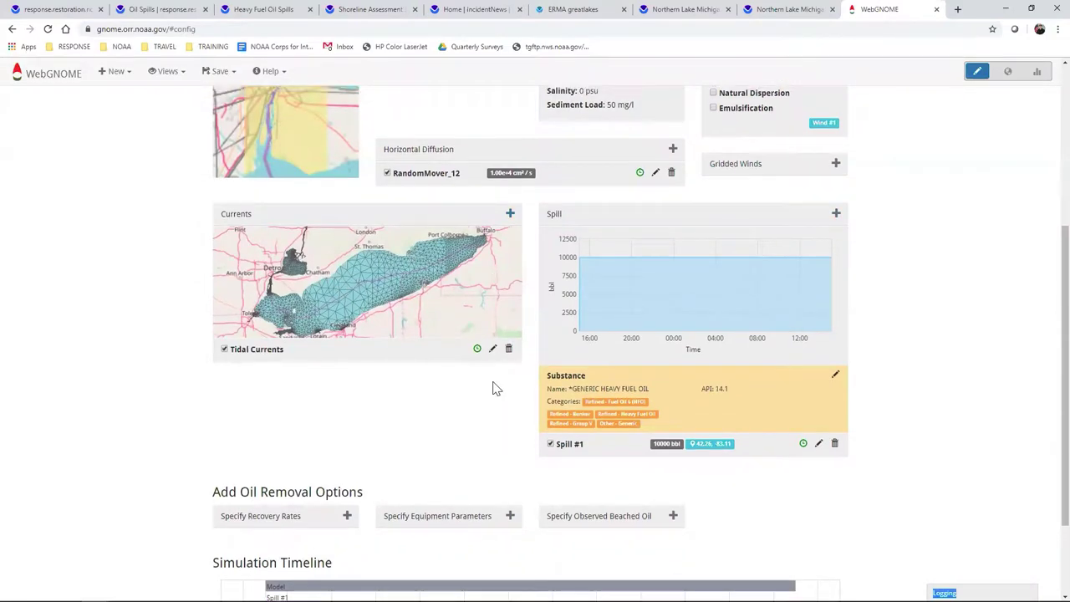
{"action": "scroll", "coordinate": [493, 387], "scroll_direction": "down", "scroll_amount": 3}
{"action": "scroll", "coordinate": [493, 387], "scroll_direction": "up", "scroll_amount": 2}
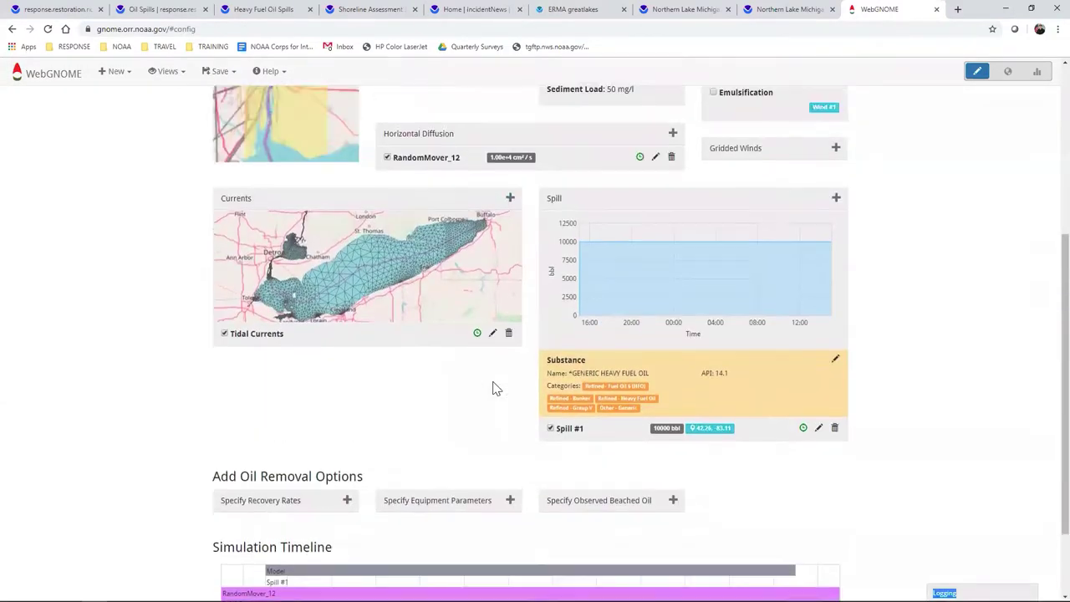
{"action": "scroll", "coordinate": [493, 388], "scroll_direction": "up", "scroll_amount": 5}
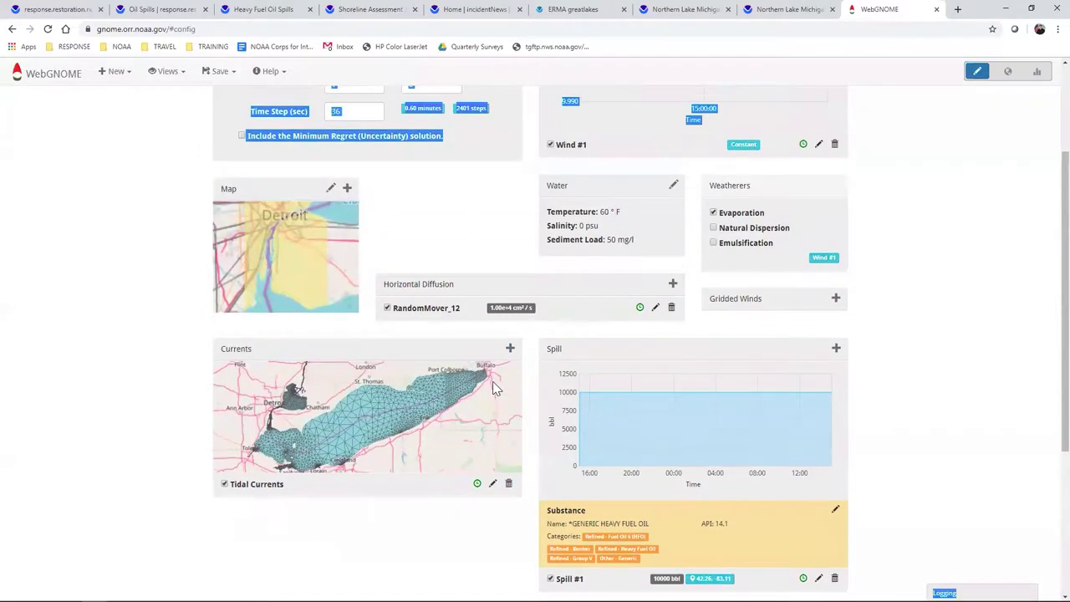
{"action": "left_click_drag", "start_coordinate": [214, 107], "coordinate": [493, 387]}
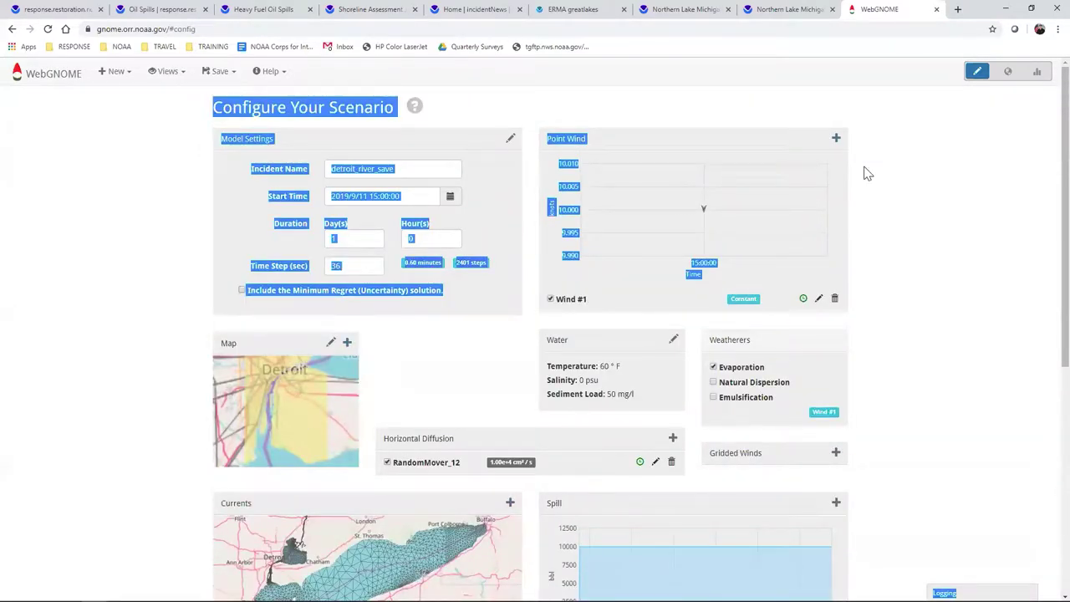
Step: Revisit the trajectory map and examine the oil's fate in the oil budget table and graph
{"action": "left_click", "coordinate": [1008, 72]}
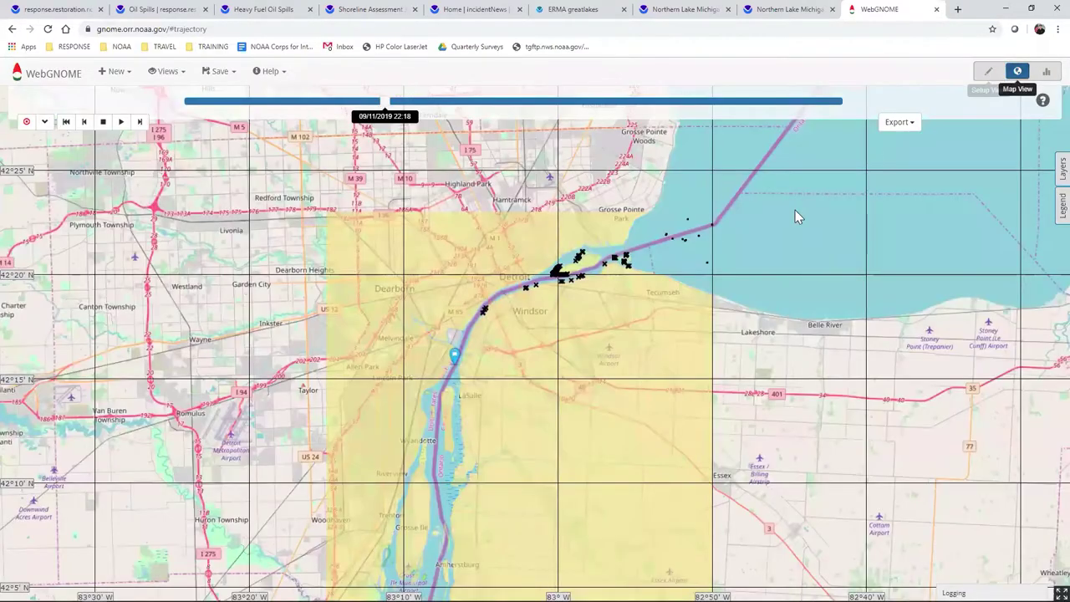
{"action": "left_click", "coordinate": [1045, 73]}
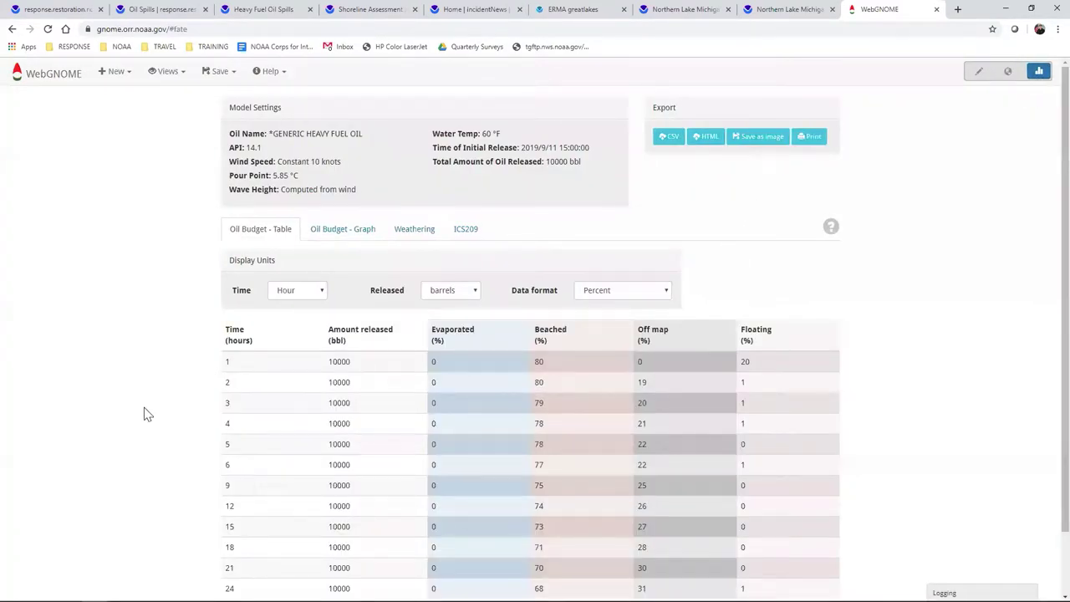
{"action": "scroll", "coordinate": [144, 446], "scroll_direction": "down", "scroll_amount": 1}
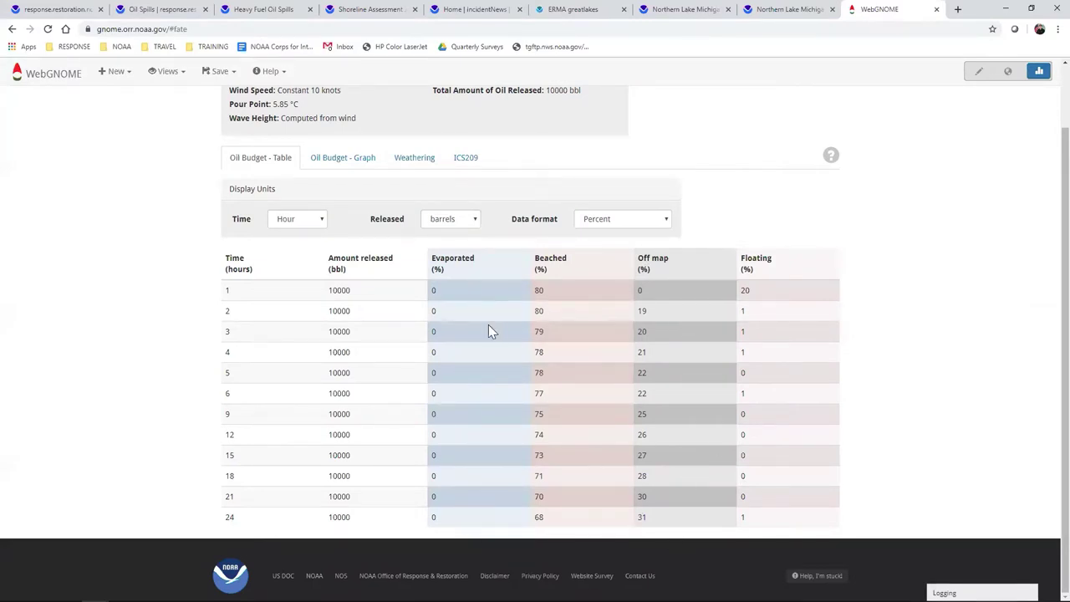
{"action": "left_click", "coordinate": [333, 165]}
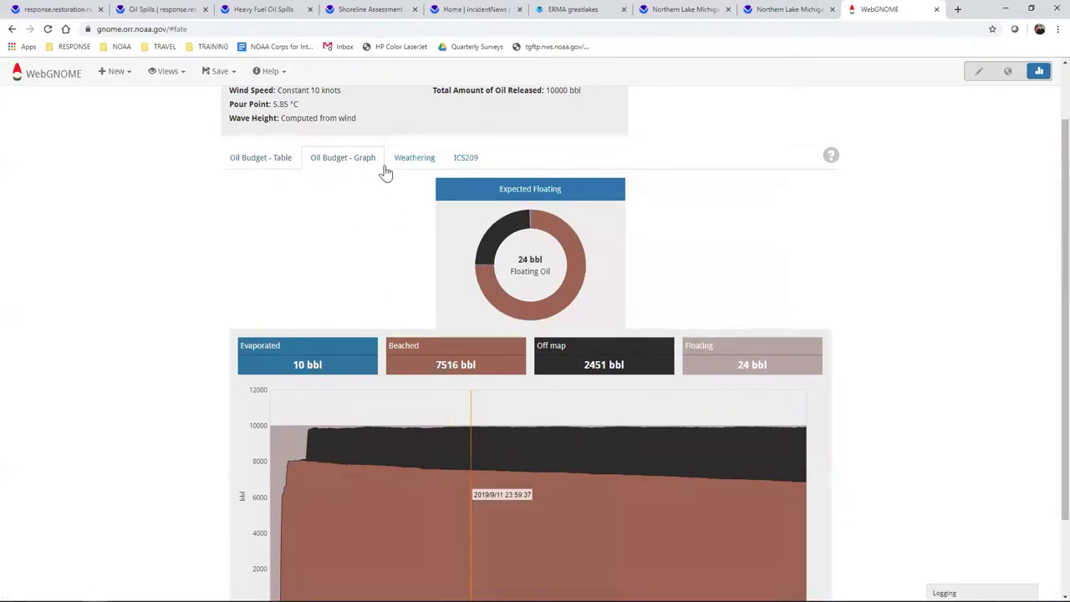
{"action": "left_click", "coordinate": [277, 164]}
{"action": "scroll", "coordinate": [201, 227], "scroll_direction": "up", "scroll_amount": 2}
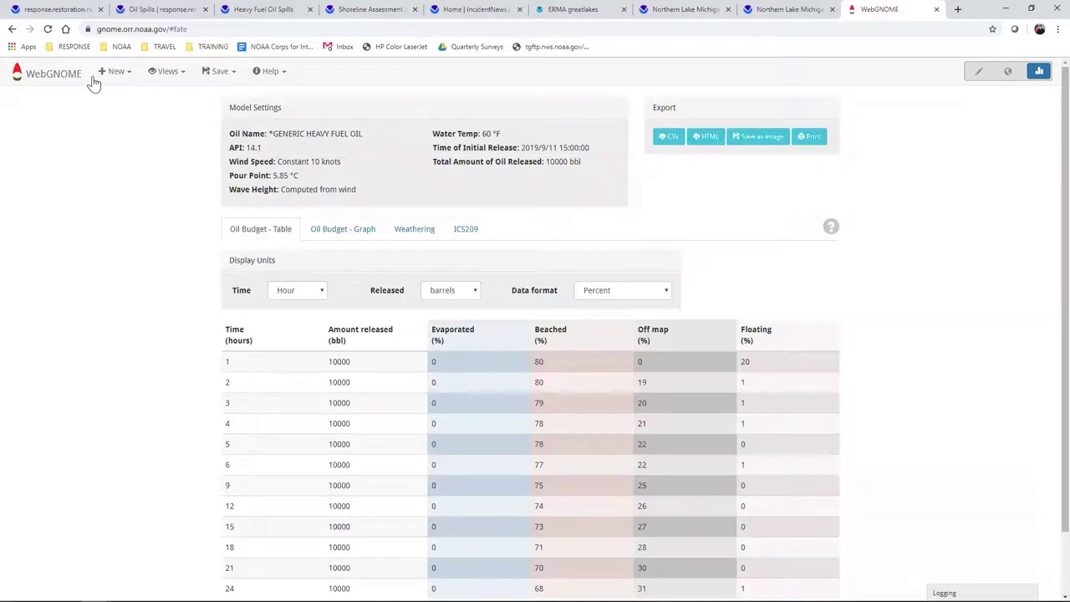
Step: Check the options for starting a new model and return to the current scenario's setup
{"action": "left_click", "coordinate": [122, 77]}
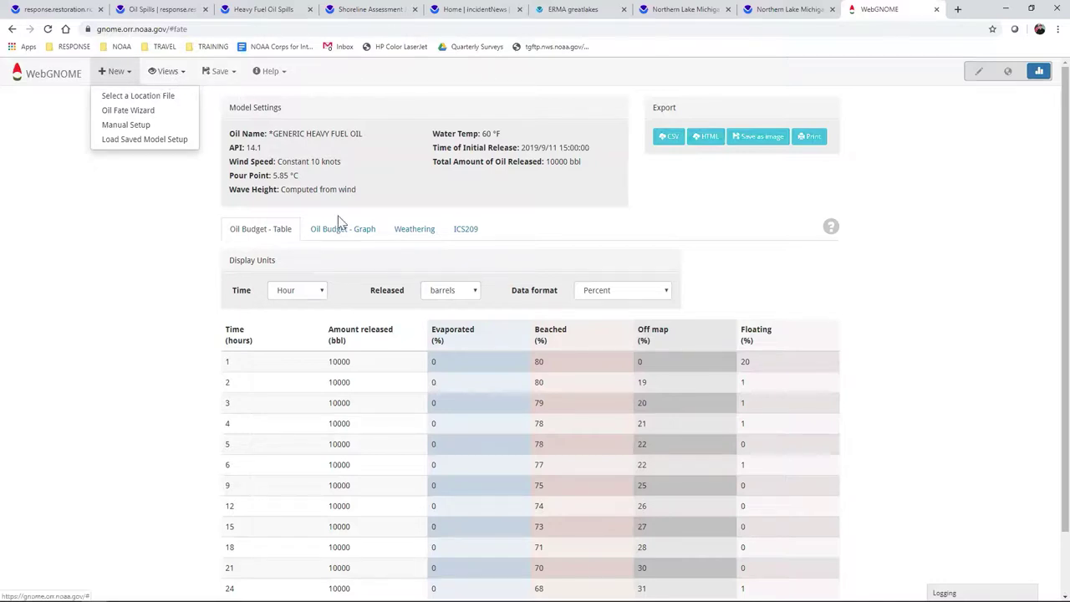
{"action": "left_click", "coordinate": [201, 204]}
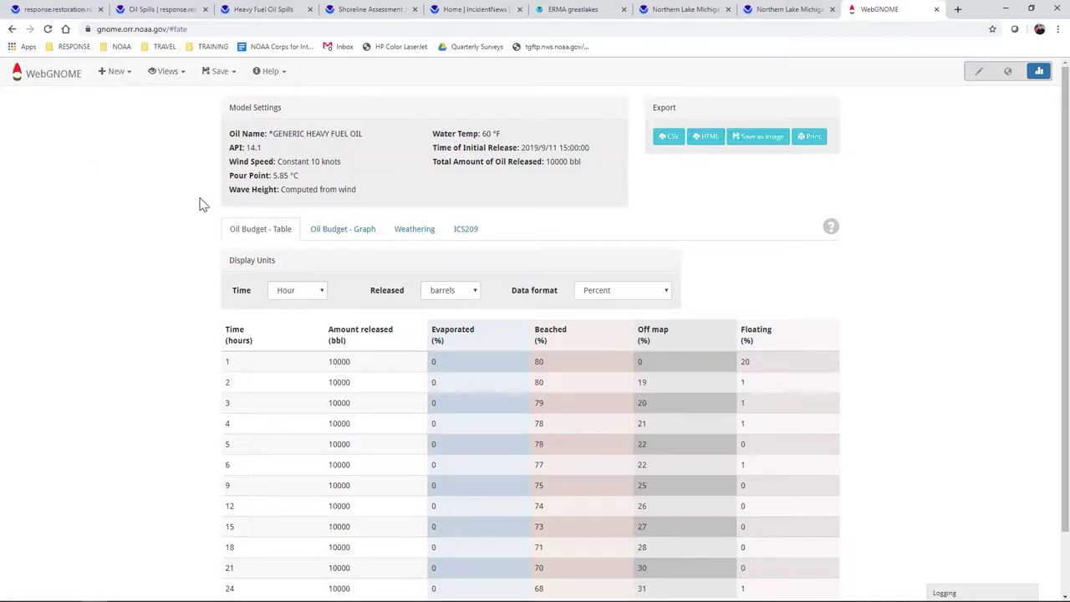
{"action": "left_click", "coordinate": [46, 81]}
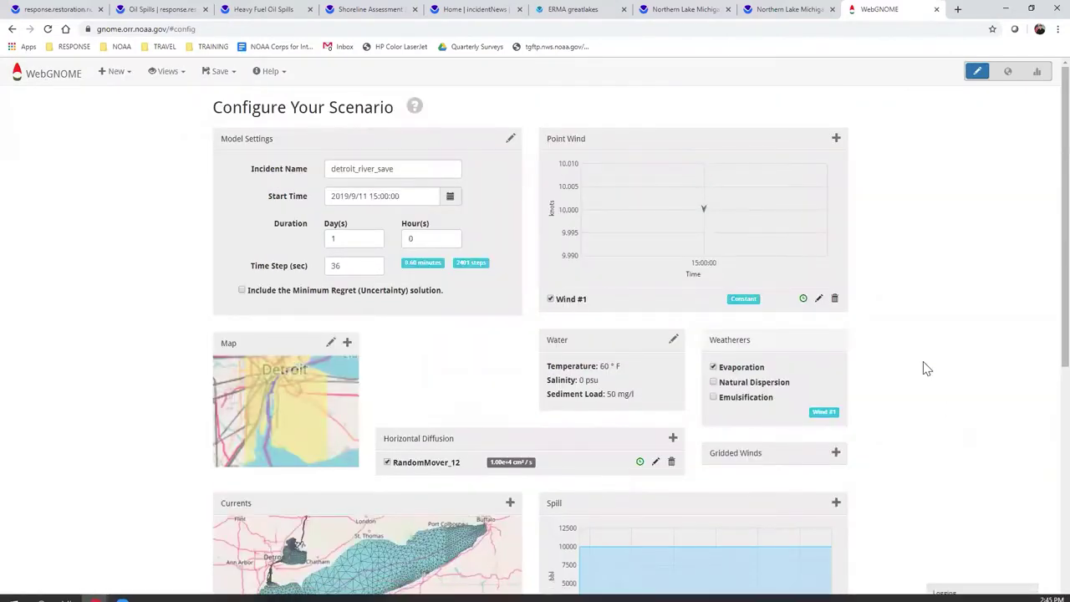